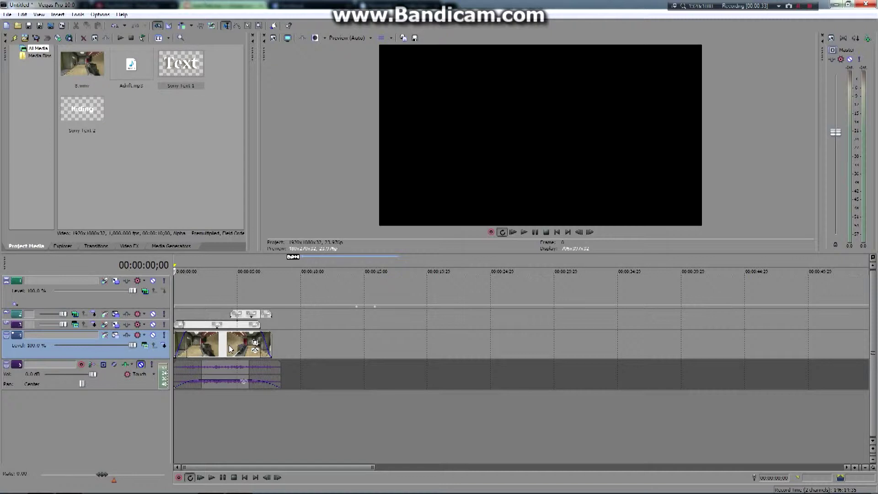
Step: Copy the video clip to a free spot on its track, starting at about 00:00:20;13, and preview the copy briefly
click(305, 350)
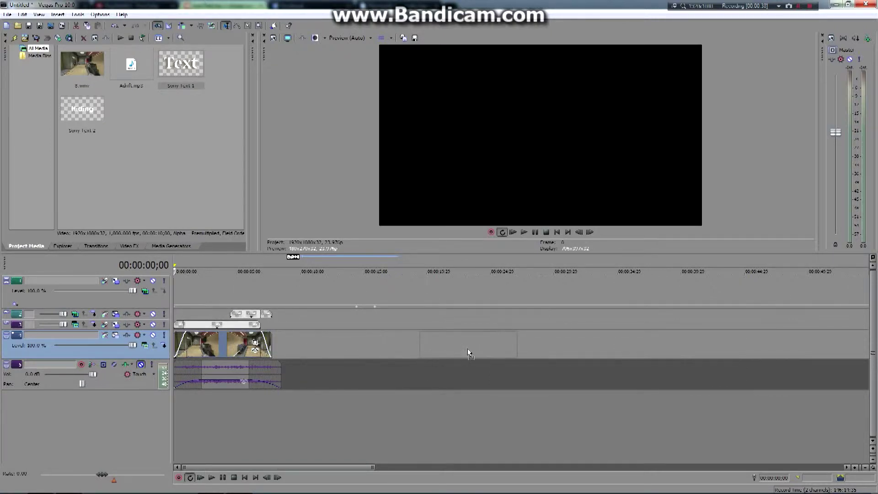
click(480, 351)
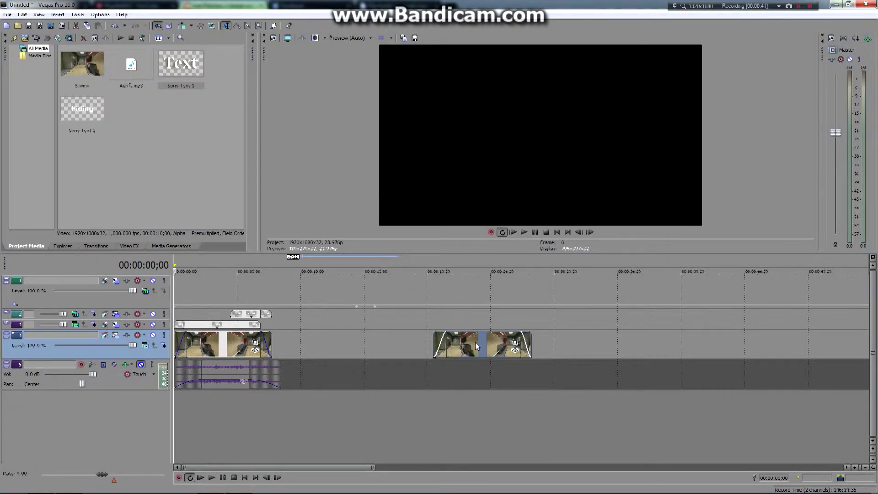
click(442, 269)
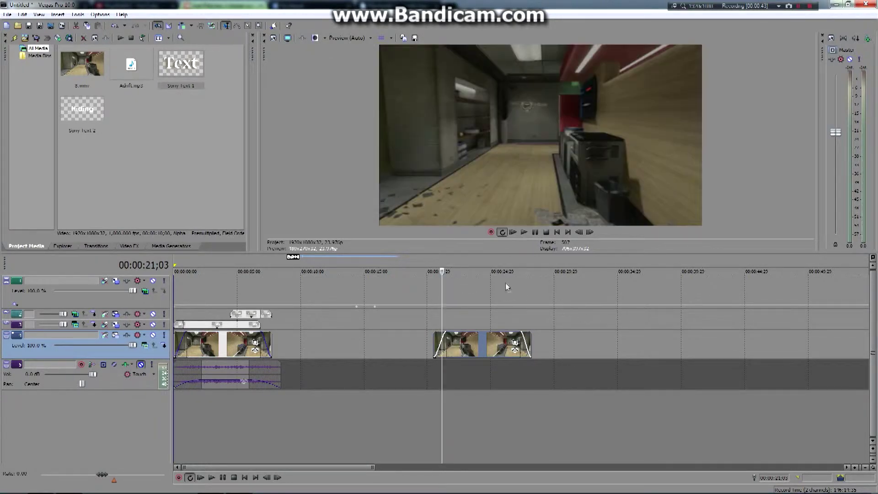
click(483, 263)
key(space)
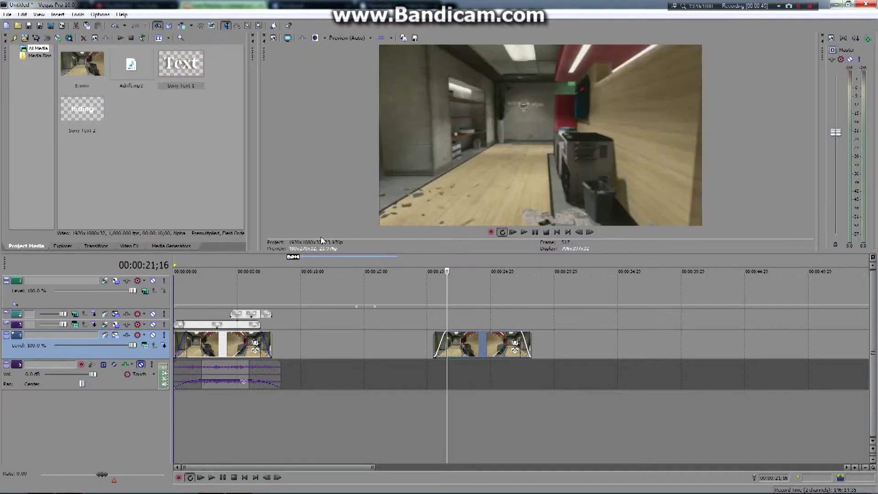
Step: Delete the empty top video track and place the Sony Text 2 title "Hiding" on a new track above all others
right_click(161, 299)
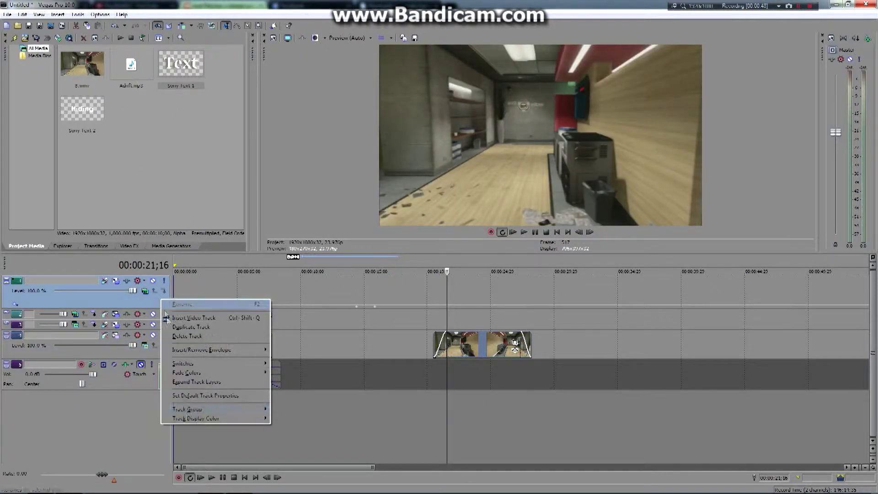
click(185, 337)
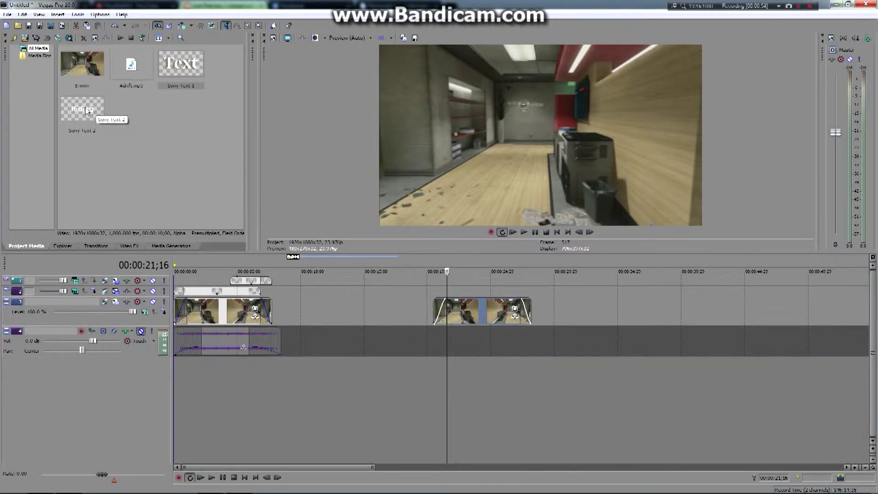
drag(87, 110, 91, 393)
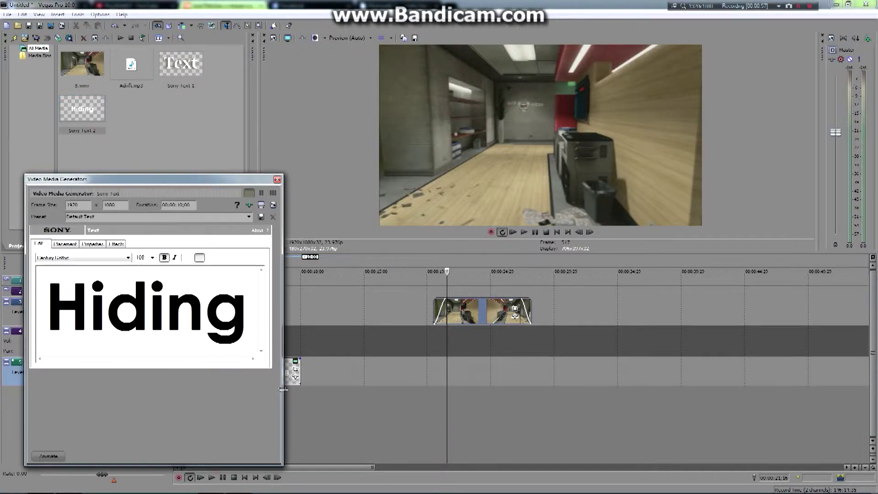
click(277, 180)
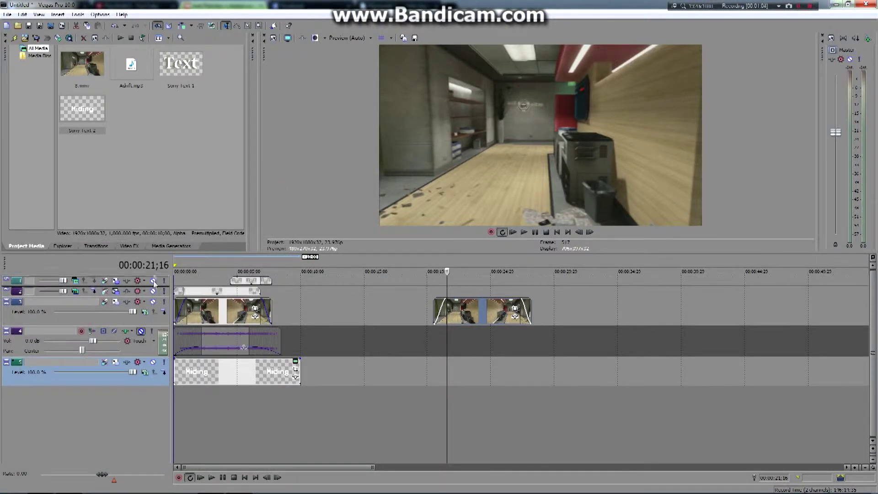
drag(153, 273, 156, 276)
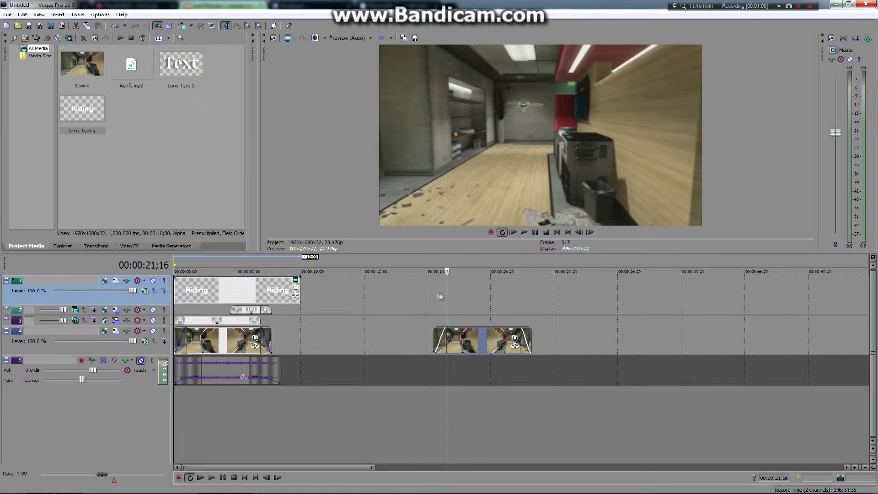
Step: Move the "Hiding" title to start together with the copied video clip and check its generated text settings
drag(209, 290, 470, 284)
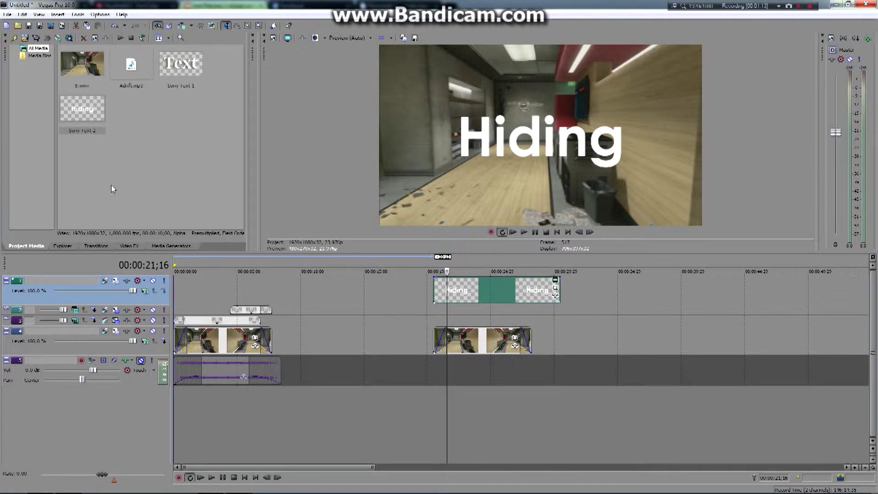
click(165, 245)
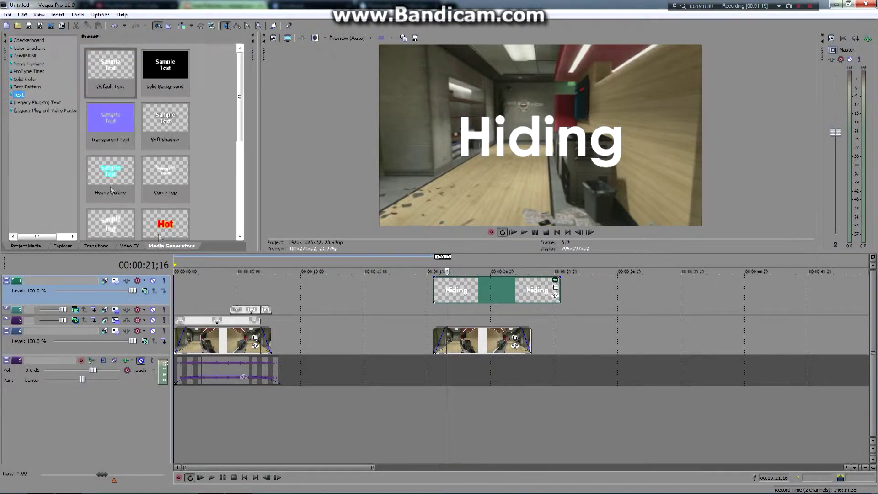
click(555, 287)
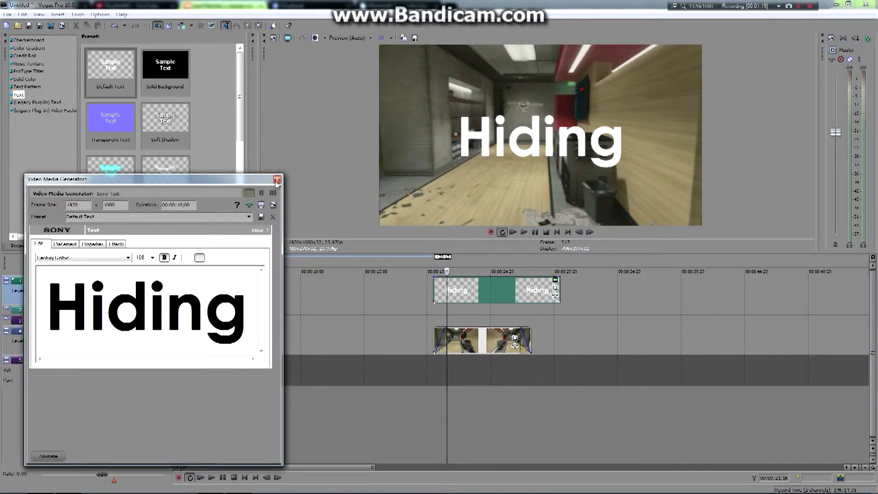
click(277, 179)
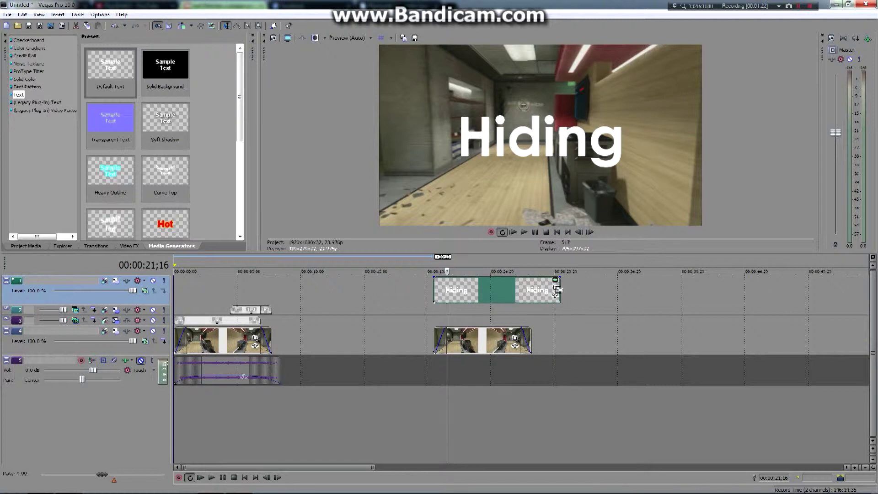
Step: Trim the "Hiding" title to end at about 00:00:25;02 and give it a fade-in of 00:00:00;28
drag(558, 290, 493, 293)
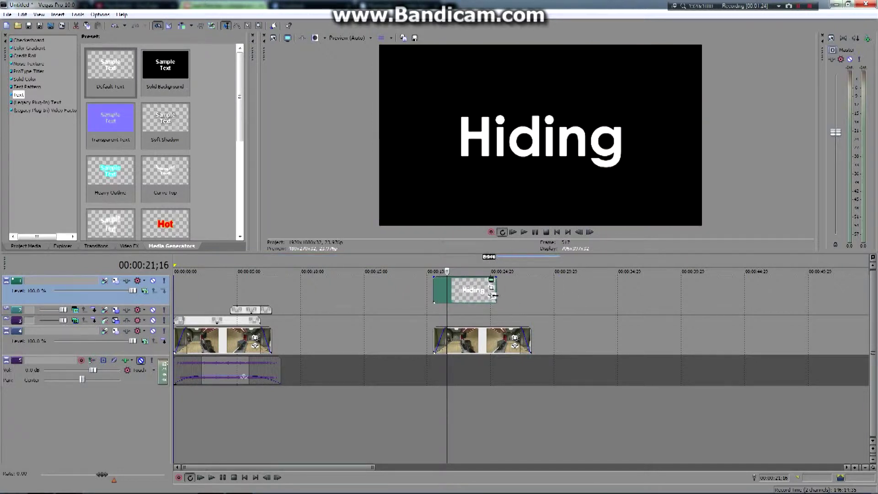
click(433, 264)
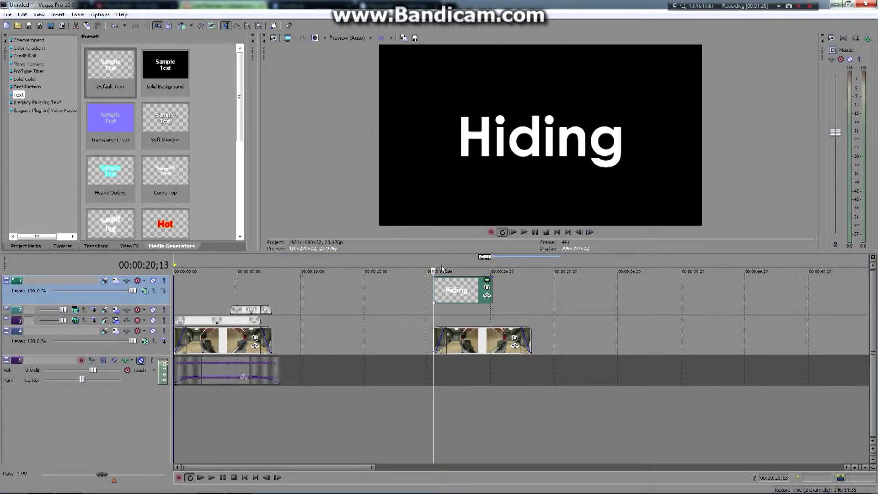
scroll(449, 263, up, 2)
scroll(574, 267, up, 2)
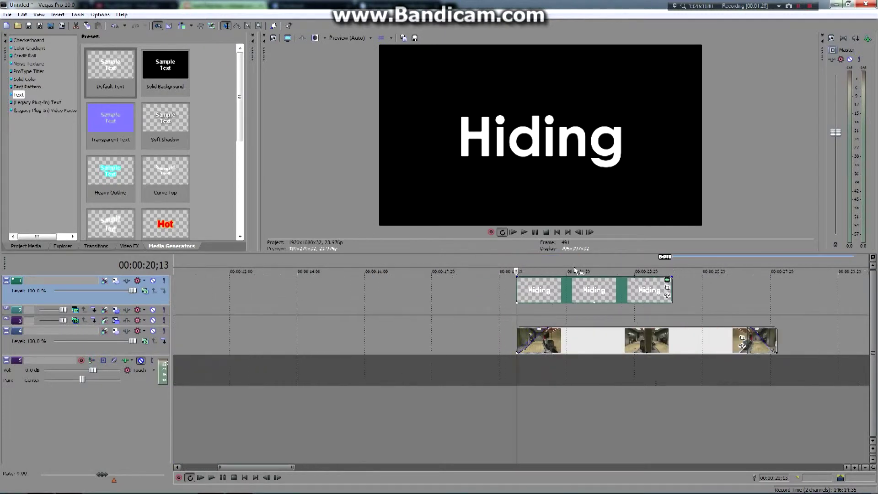
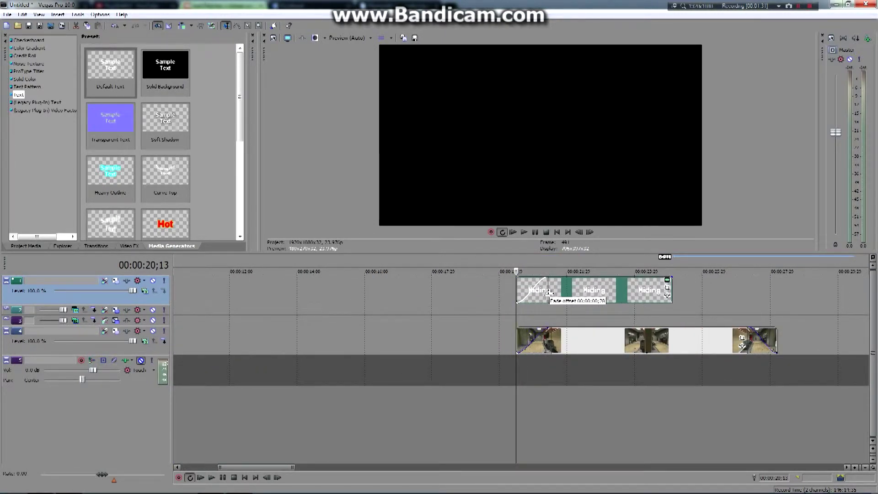
click(587, 271)
click(662, 269)
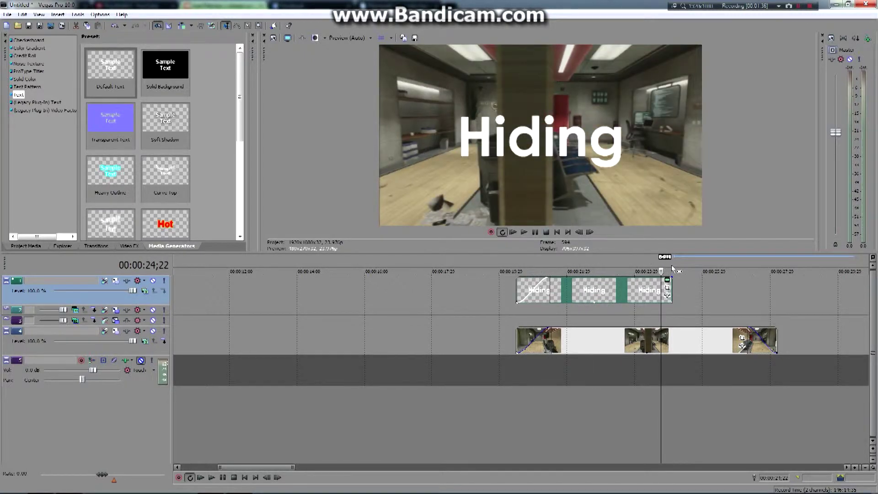
click(672, 270)
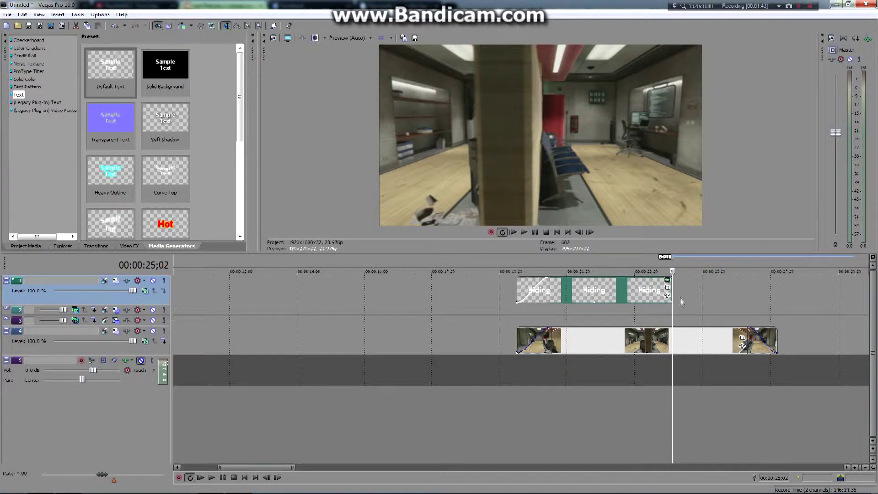
Step: Set the end of the "Hiding" title to about 00:00:27, shortly before the copied video clip ends
drag(669, 292, 742, 293)
click(720, 267)
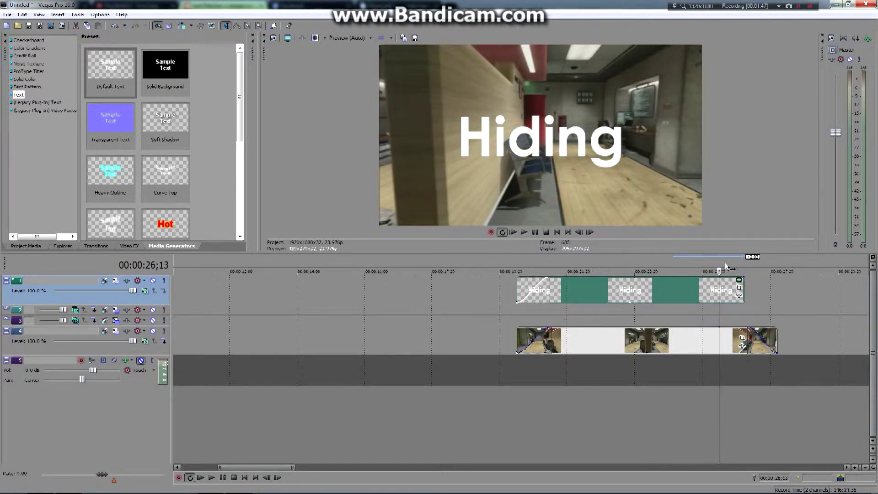
click(728, 266)
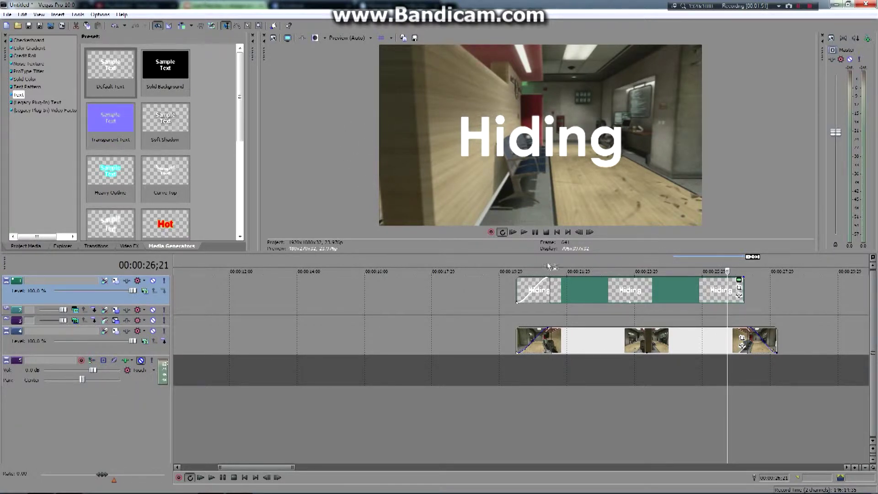
Step: Remove the fade-ins at the start of the "Hiding" title and of the copied video clip
click(517, 267)
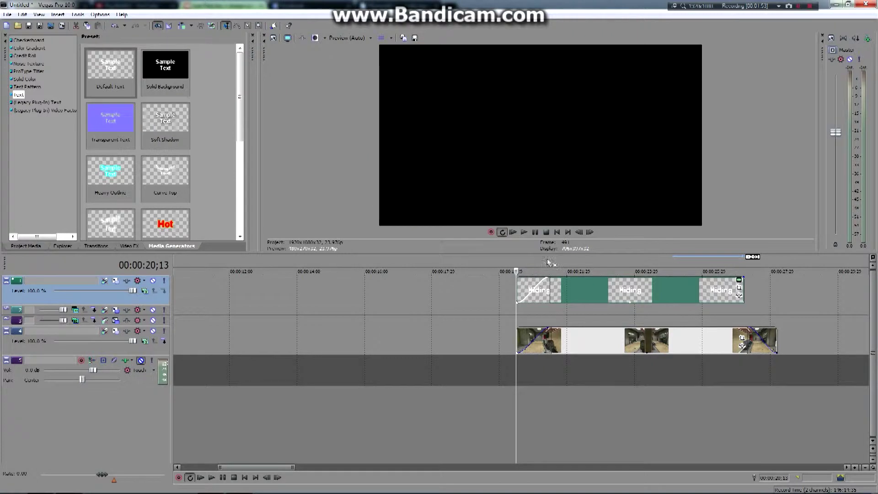
drag(549, 277, 517, 277)
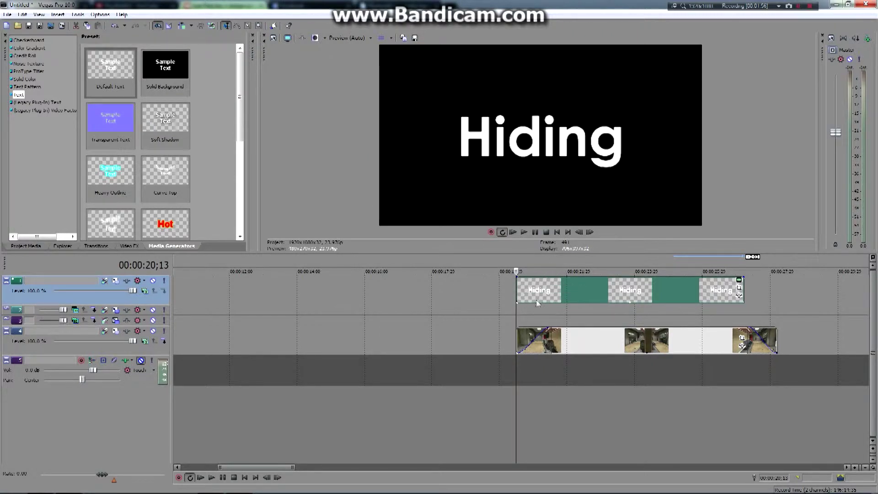
drag(549, 328, 441, 334)
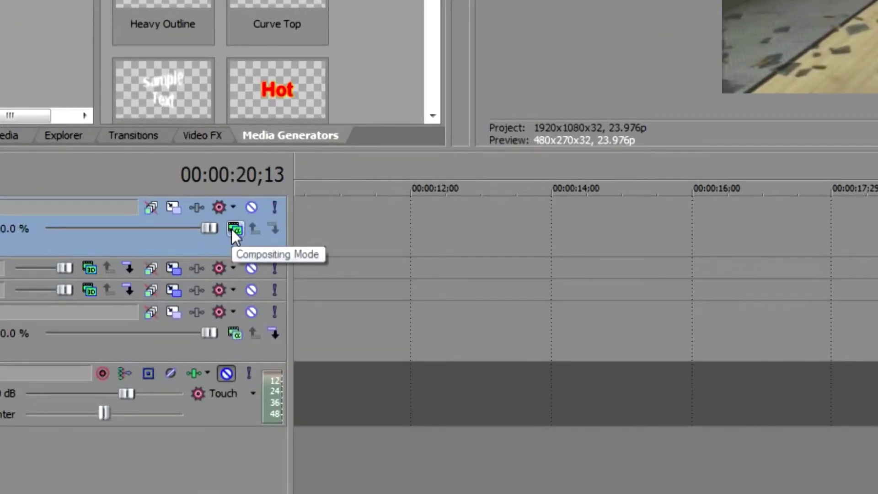
Step: Set the title track's compositing mode to 3D Source Alpha and open Track Motion for that track
click(232, 230)
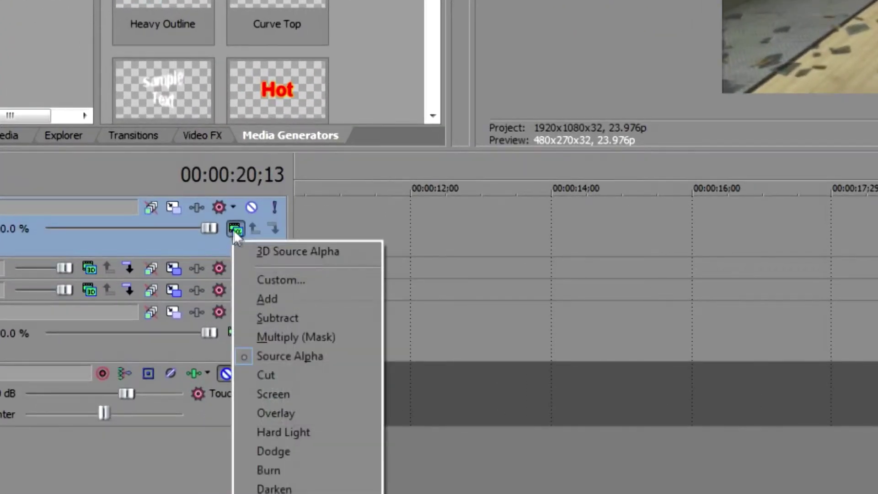
click(281, 253)
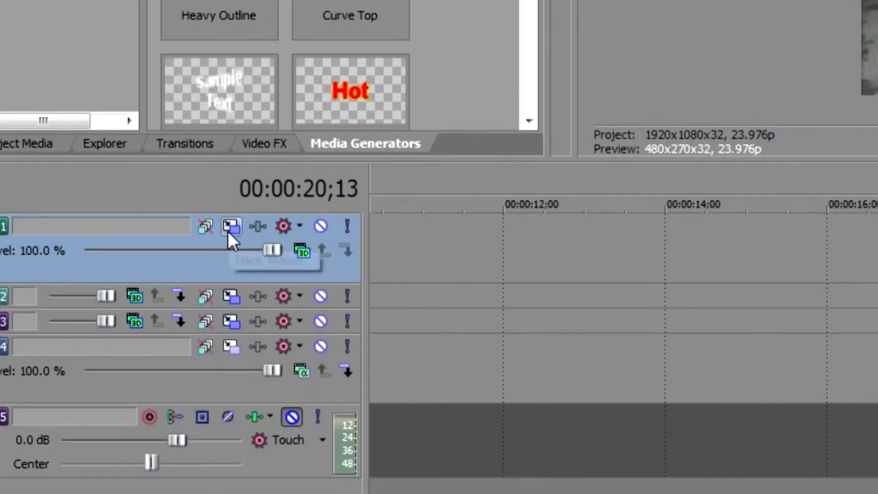
click(229, 229)
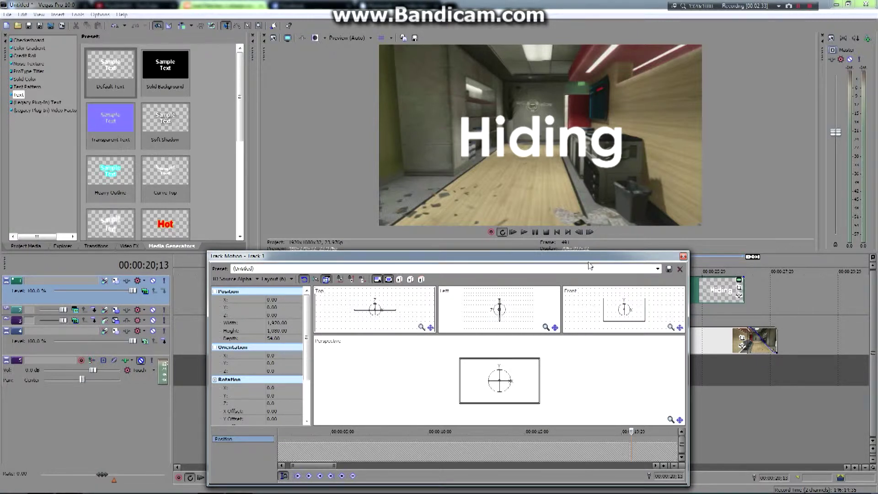
drag(584, 259, 584, 288)
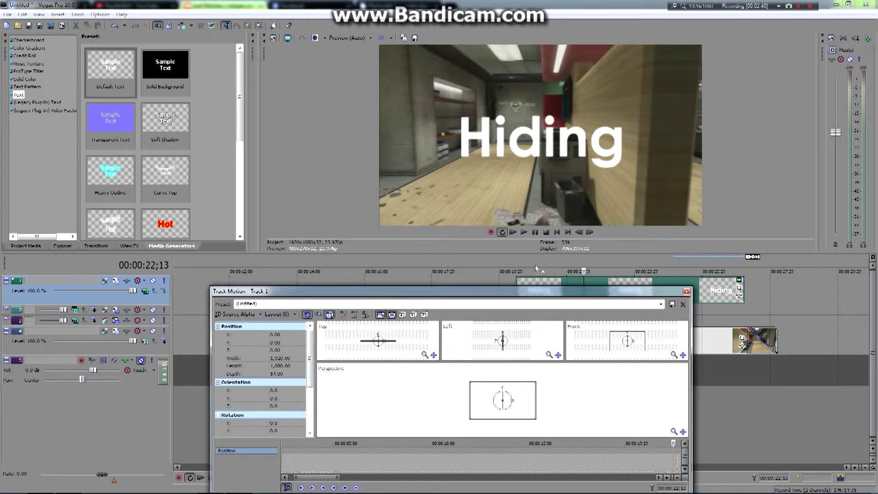
Step: Create a track motion position keyframe at the title's start, 00:00:20;13, and play the section briefly
click(517, 266)
drag(520, 291, 522, 286)
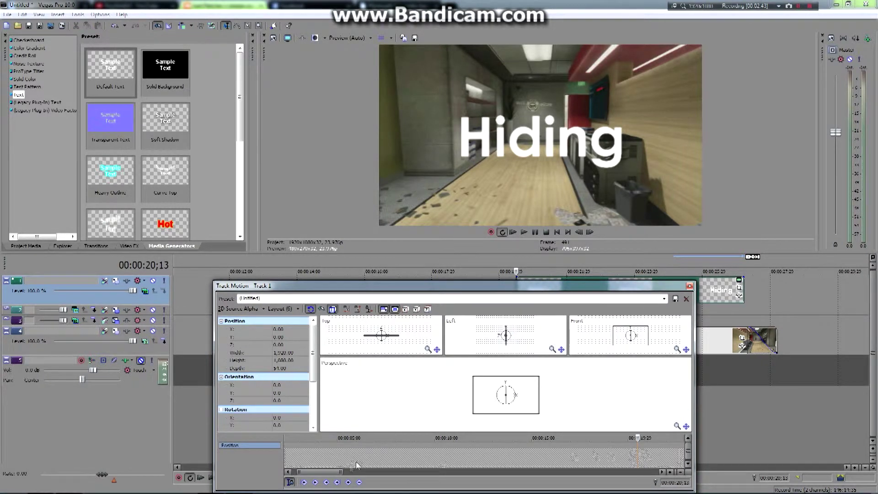
click(348, 482)
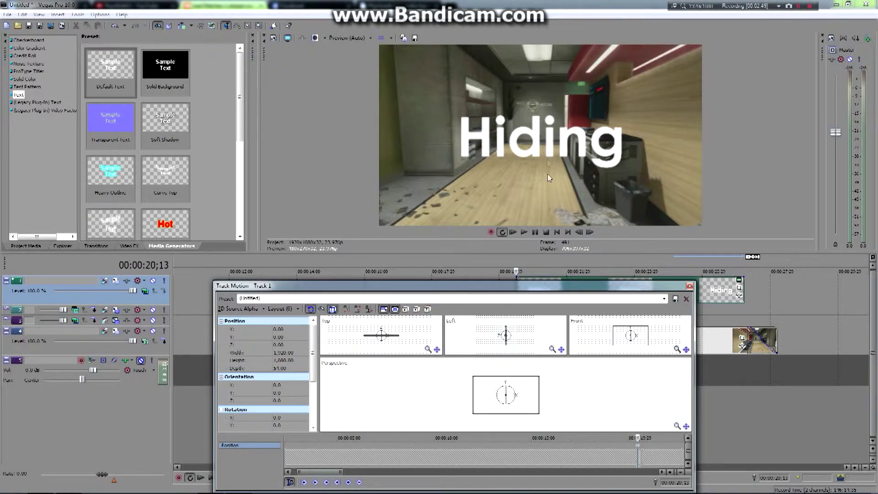
drag(319, 469, 329, 475)
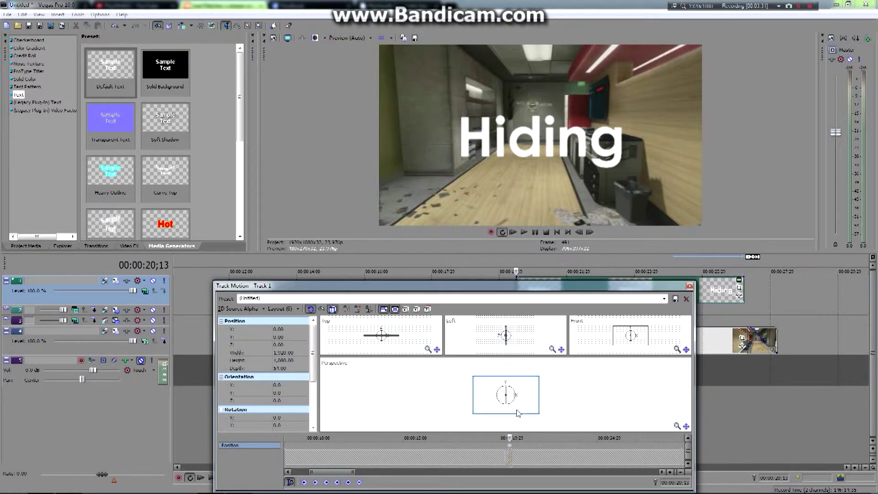
key(space)
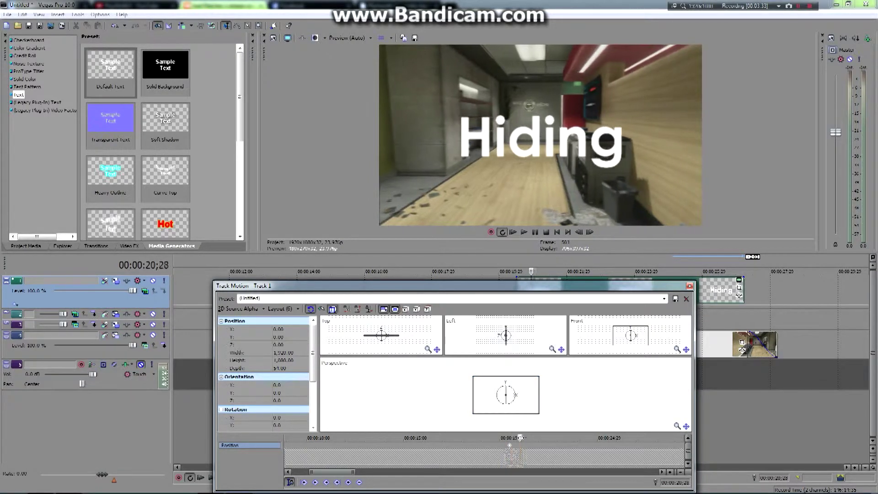
key(space)
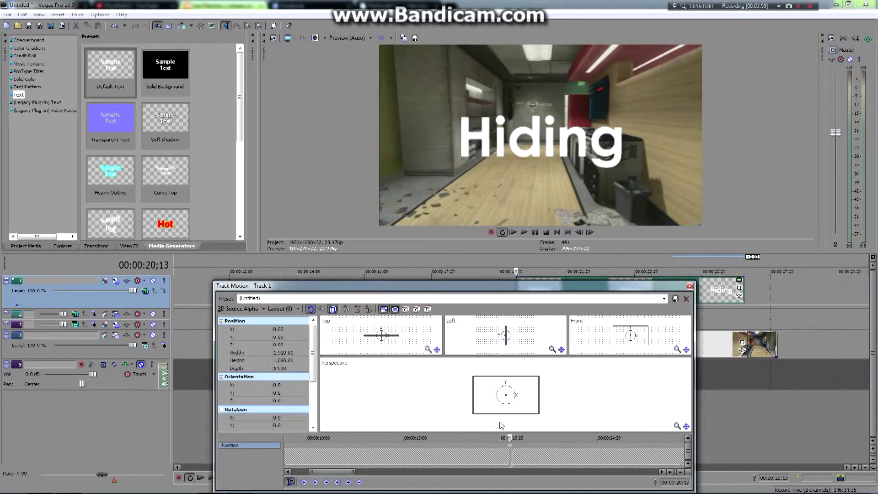
Step: Restrict the title's movement to the X axis, shift it left to X about -1,187 at 00:00:26;06, and scrub through the motion
drag(509, 438, 621, 437)
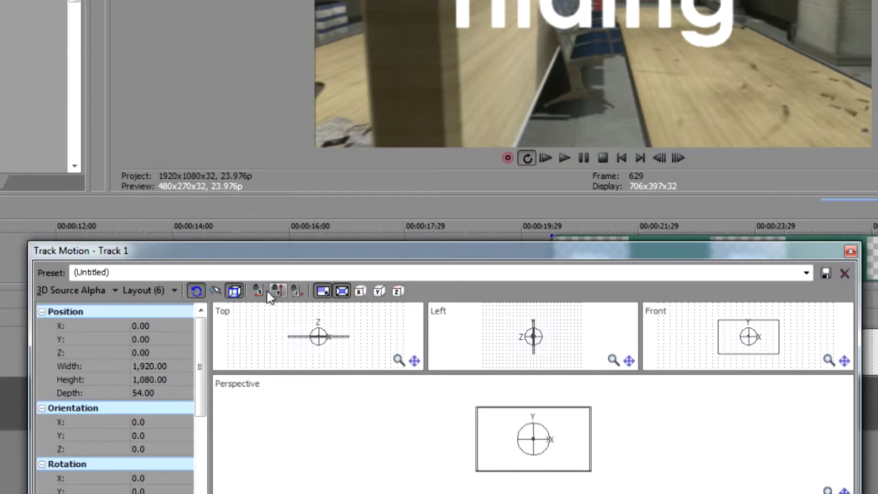
click(297, 293)
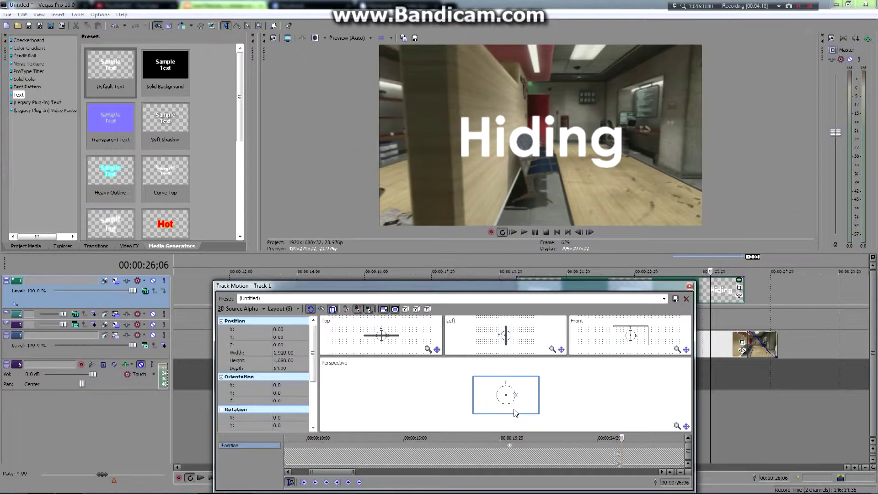
drag(550, 461, 547, 461)
drag(514, 408, 478, 396)
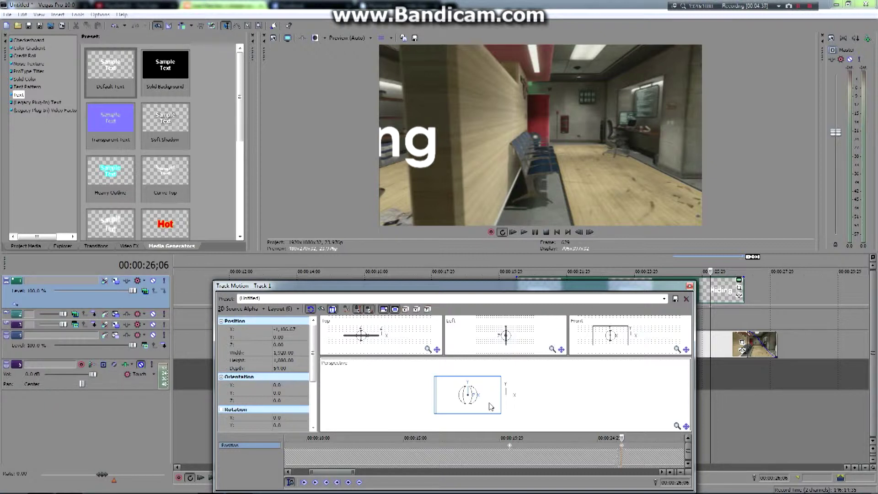
drag(490, 406, 489, 407)
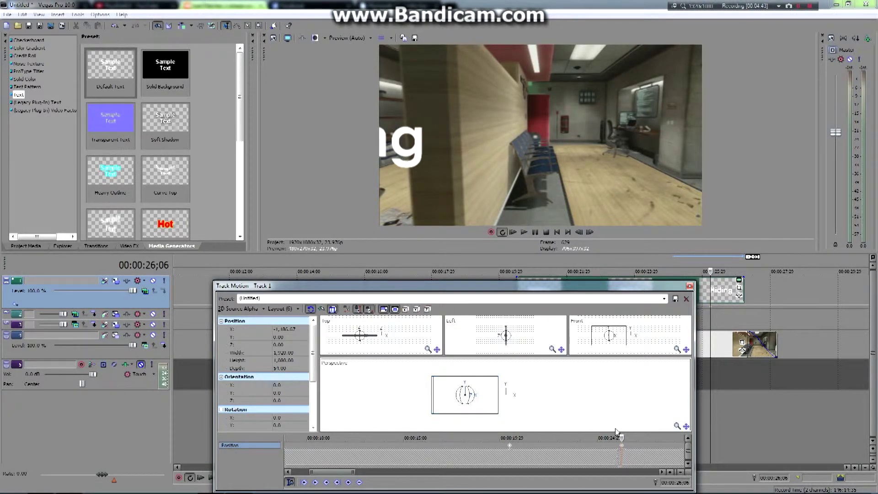
drag(621, 438, 541, 437)
drag(553, 437, 621, 437)
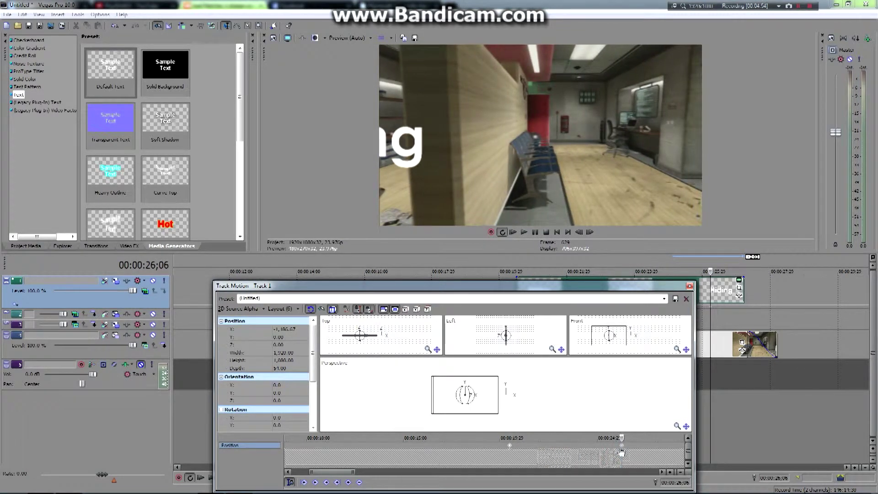
Step: Create a position keyframe at 00:00:27;00 by shifting the title out of the frame to X about -1,467
drag(621, 436, 633, 437)
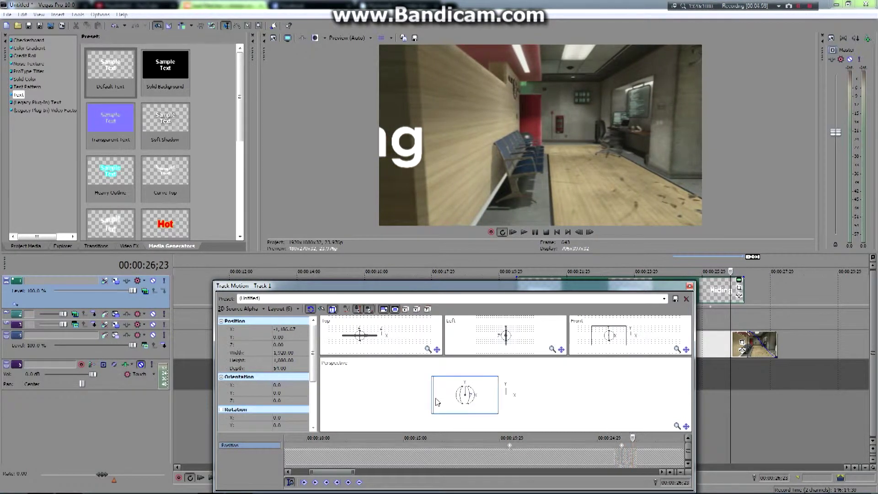
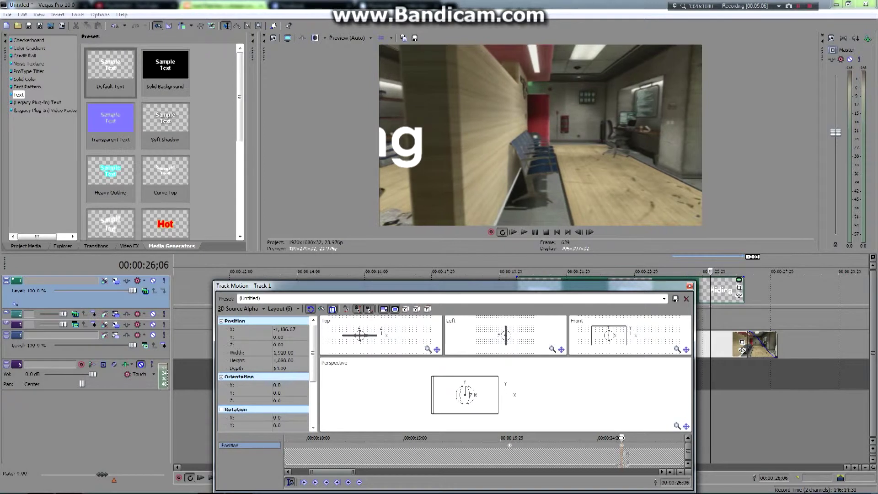
key(Right)
key(Right)
key(Right)
key(Right)
key(Right)
key(Right)
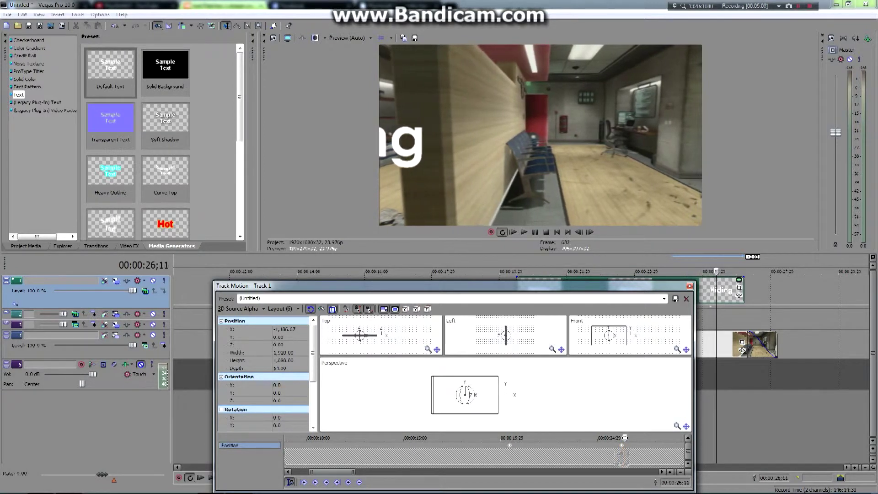
key(Left)
key(Left)
key(Left)
key(Left)
key(Left)
key(Left)
key(Left)
key(Right)
key(Right)
key(Right)
key(Right)
key(Right)
key(Right)
key(Right)
key(Right)
key(Right)
key(Right)
key(Right)
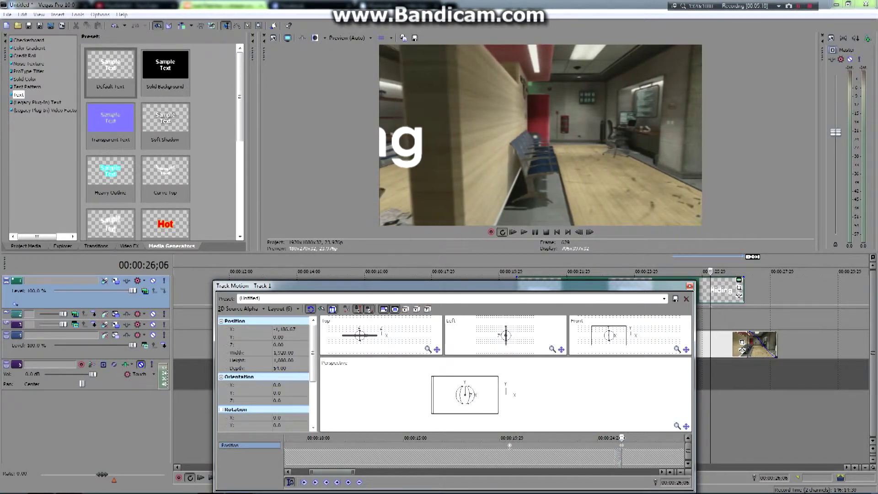
key(Right)
key(Right)
key(Right)
key(Right)
key(Right)
key(Right)
key(Right)
key(Right)
key(Right)
key(Right)
key(Right)
key(Right)
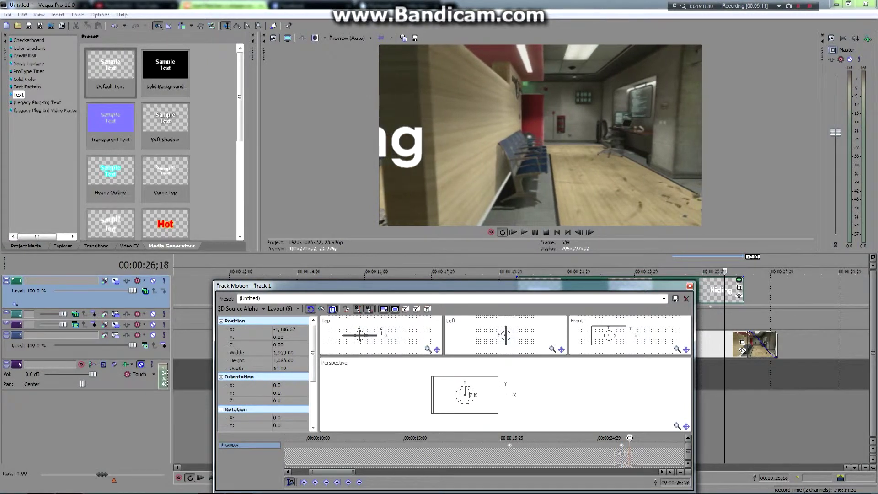
key(Right)
key(Right)
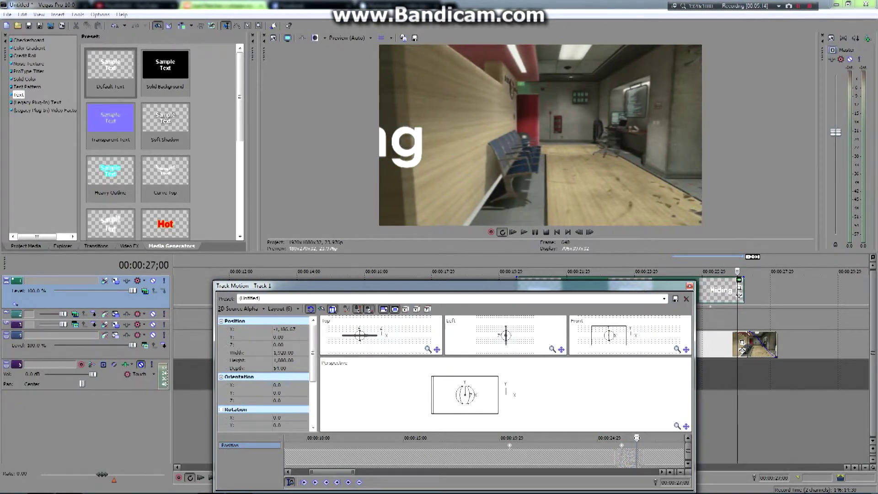
drag(486, 415, 477, 415)
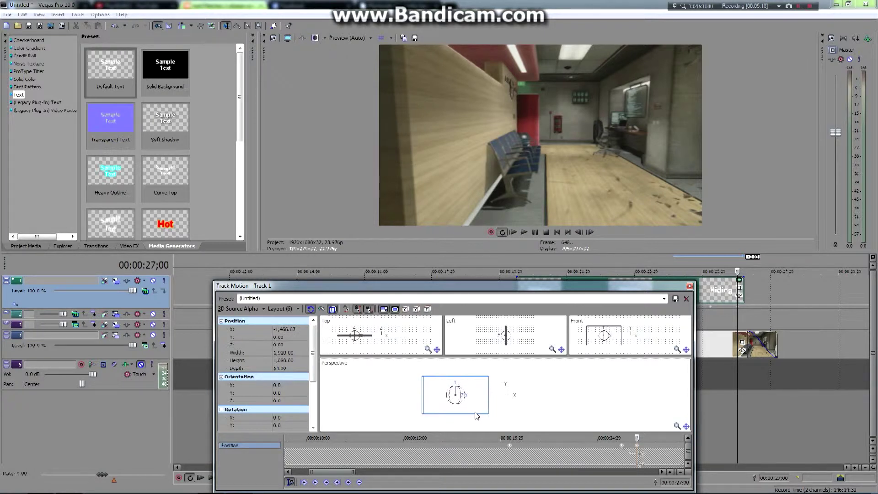
click(615, 438)
mouse_move(615, 438)
mouse_down()
mouse_move(511, 438)
mouse_move(632, 438)
mouse_move(609, 438)
mouse_move(626, 444)
mouse_up()
key(Home)
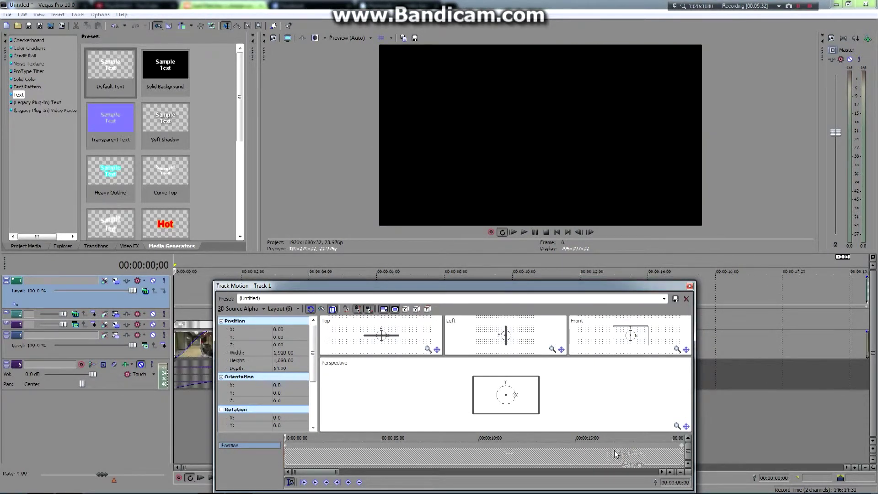
key(l)
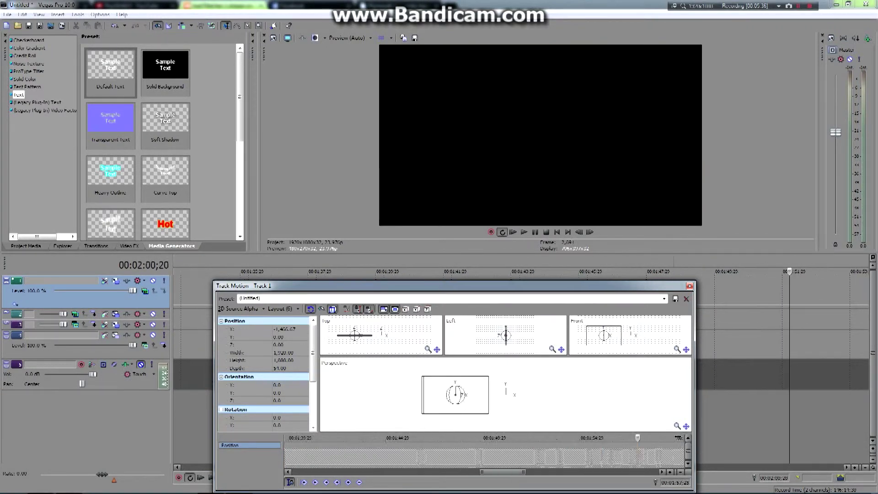
Step: Delete the title track's position keyframe at 00:00:26;06
drag(431, 291, 436, 414)
scroll(367, 357, down, 3)
scroll(387, 359, down, 4)
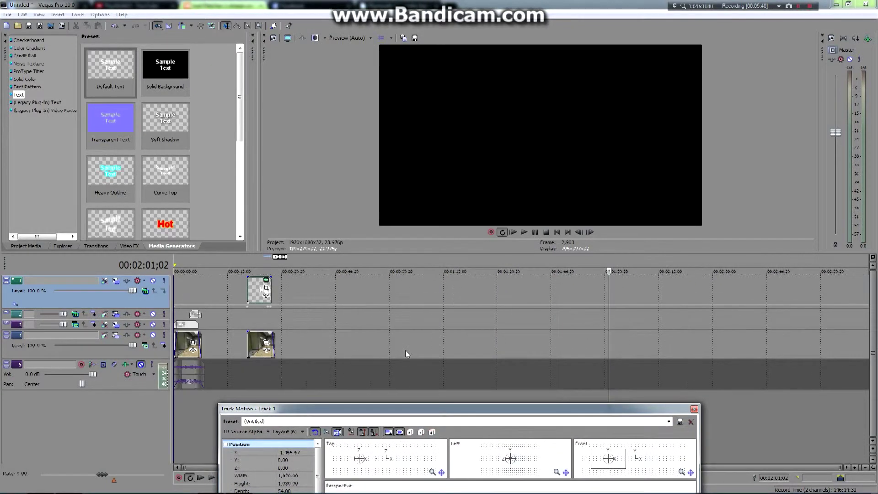
click(261, 270)
scroll(477, 291, up, 4)
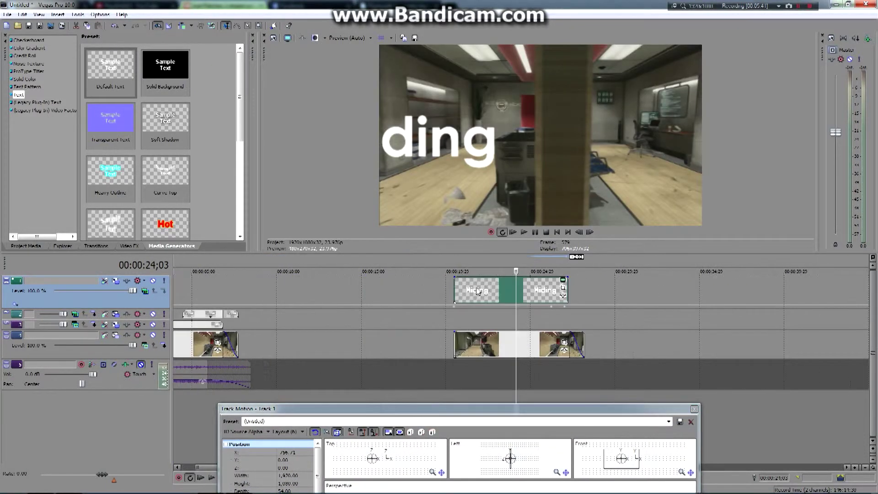
drag(486, 412, 484, 282)
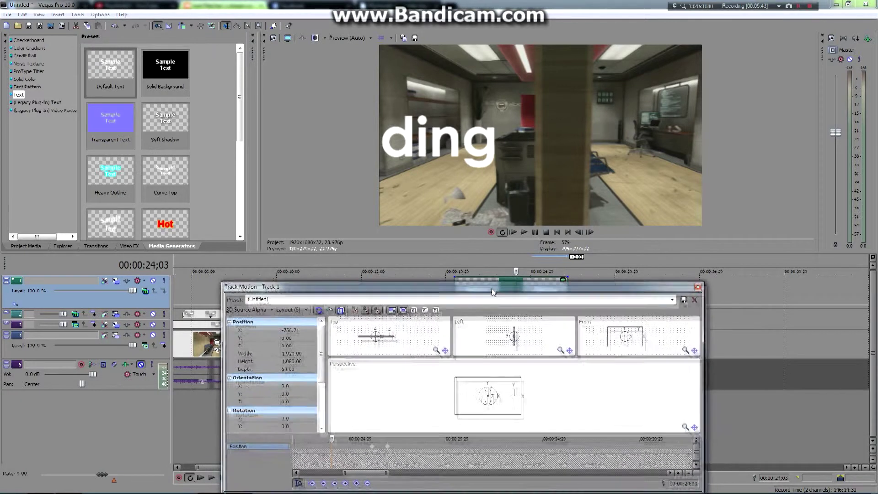
click(365, 439)
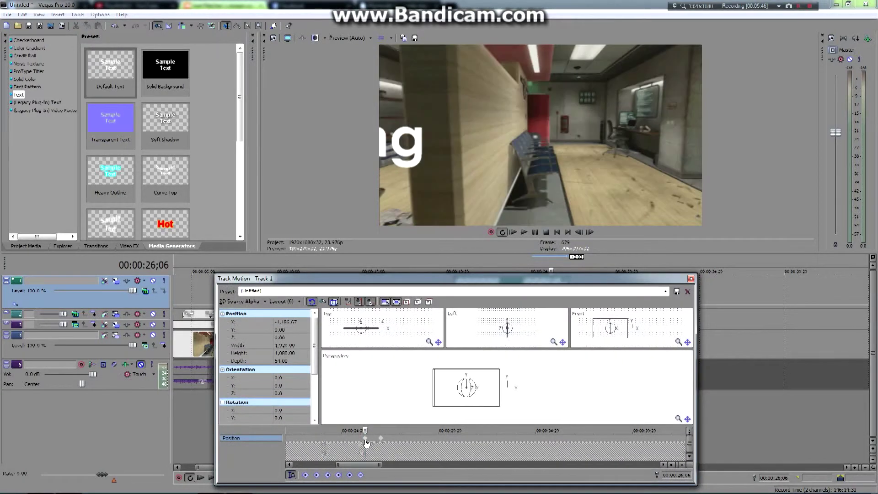
key(Delete)
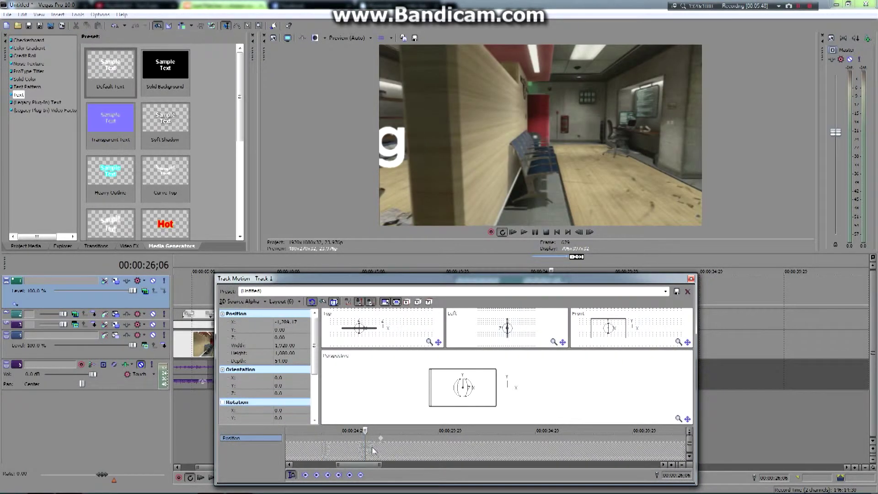
Step: Shift the title further left to X about -1,640 at the 00:00:27;00 keyframe and play the motion from 00:00:21;11
drag(365, 430, 482, 448)
scroll(470, 447, down, 5)
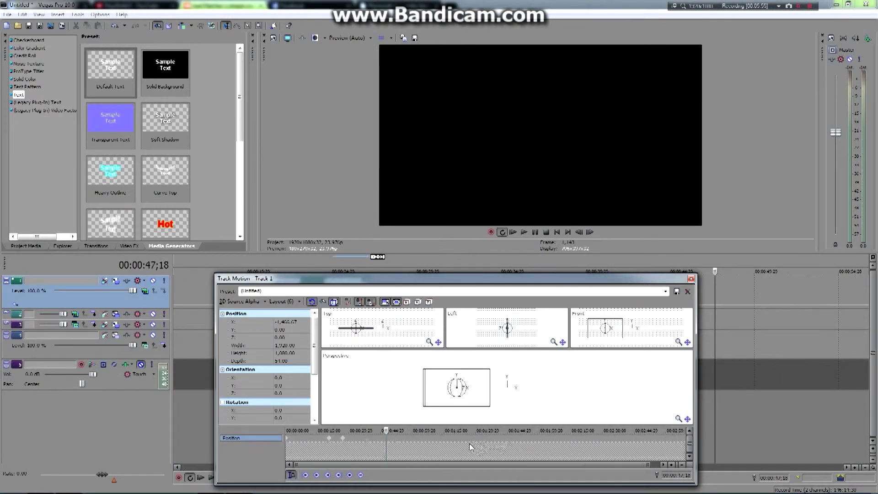
click(329, 438)
drag(330, 430, 343, 430)
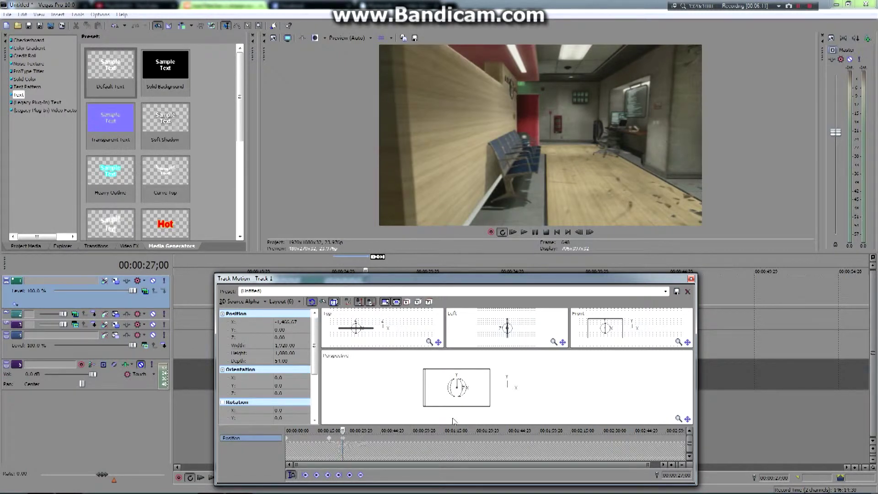
drag(463, 404, 459, 403)
drag(343, 431, 330, 430)
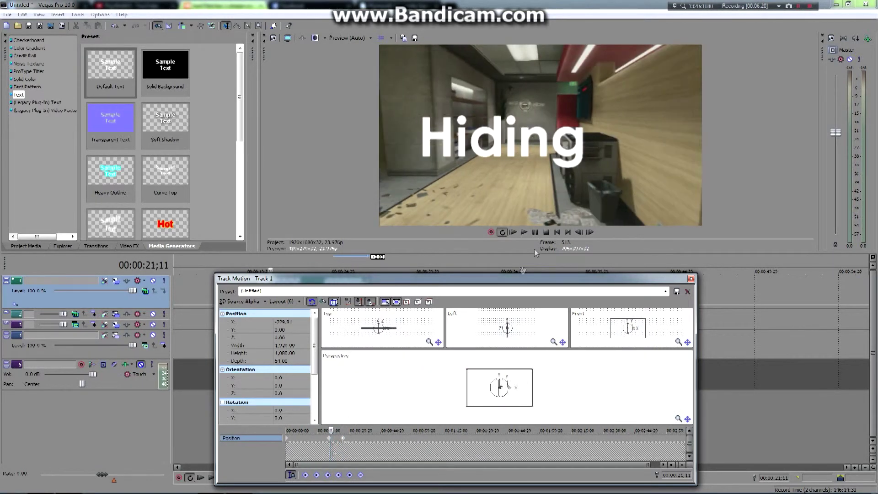
click(524, 231)
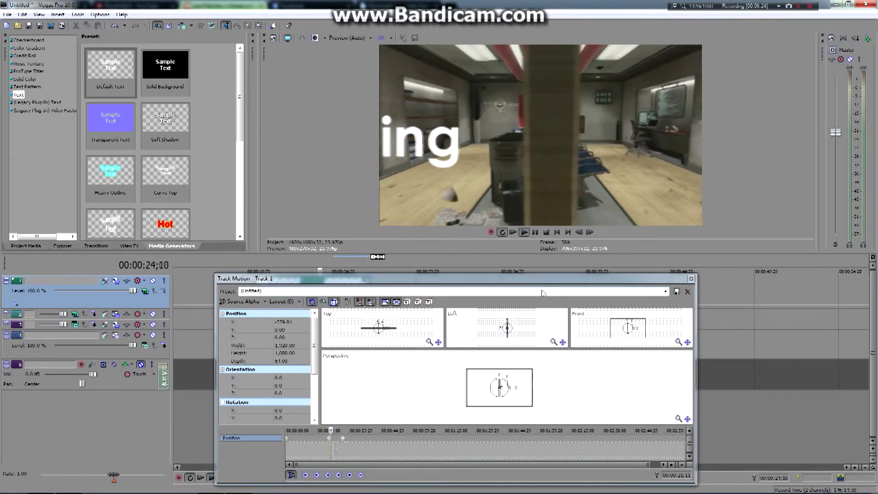
key(space)
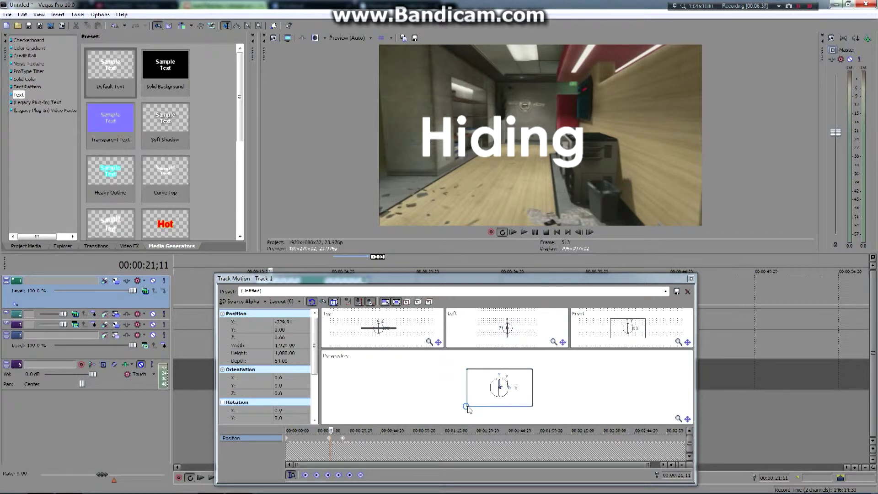
Step: Rotate the title about 12.3° around its Y axis at the 00:00:27;00 keyframe, preview the motion, and close Track Motion
scroll(493, 387, up, 3)
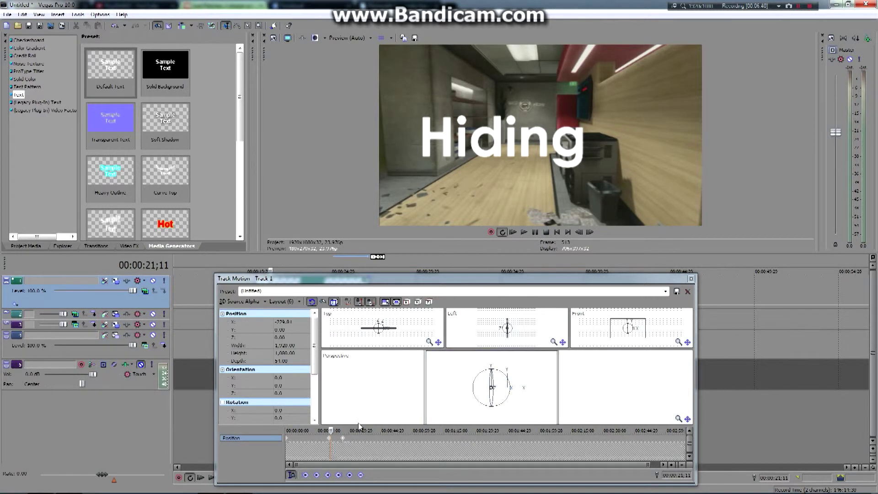
click(343, 439)
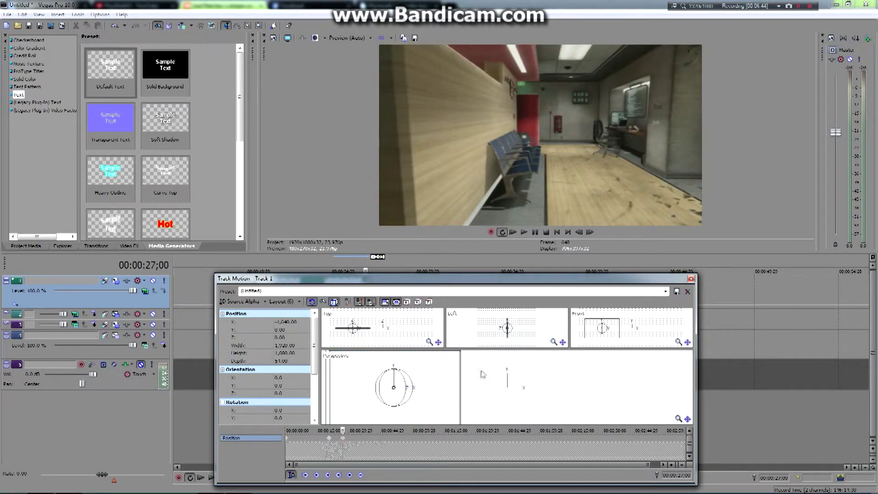
scroll(399, 388, down, 2)
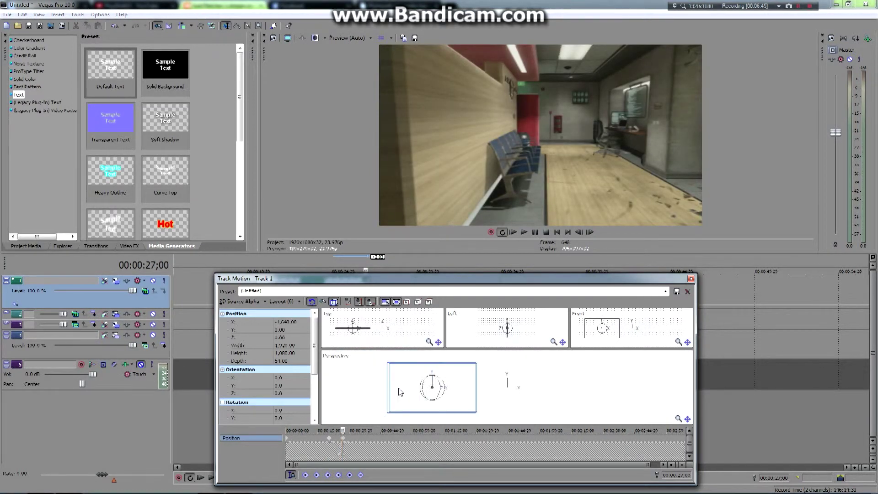
scroll(418, 392, up, 1)
drag(429, 387, 430, 387)
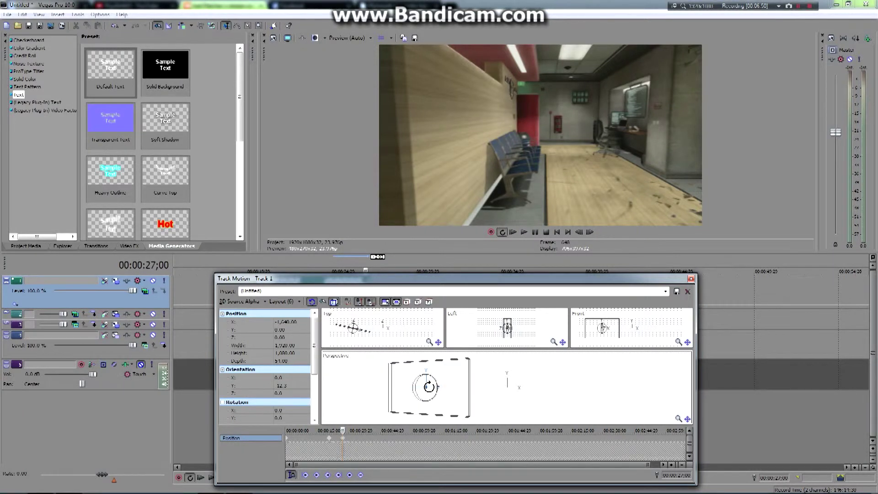
drag(342, 431, 325, 430)
key(space)
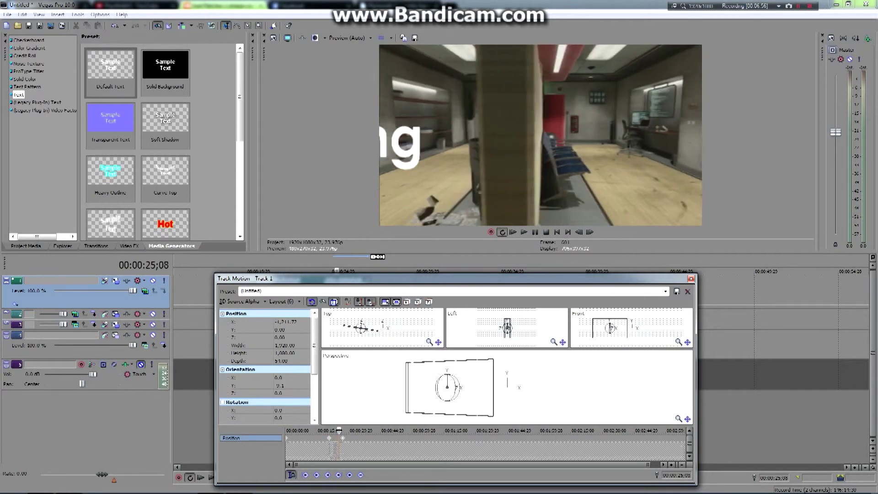
key(j)
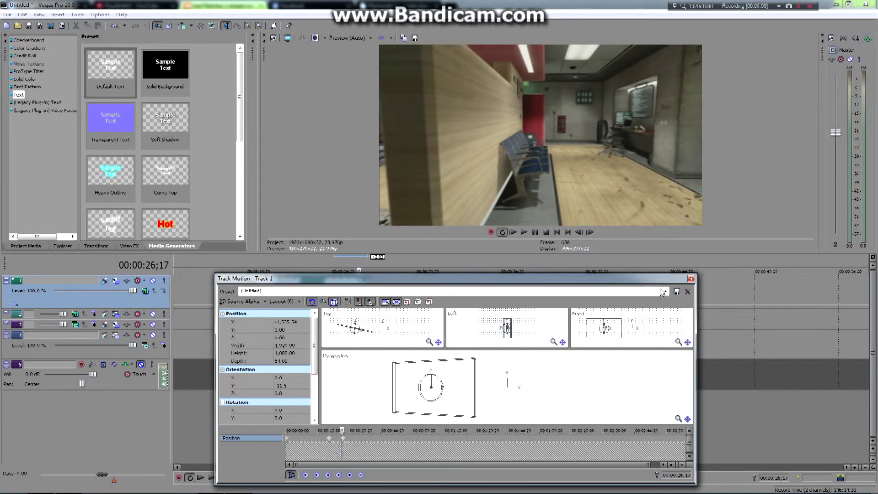
click(691, 279)
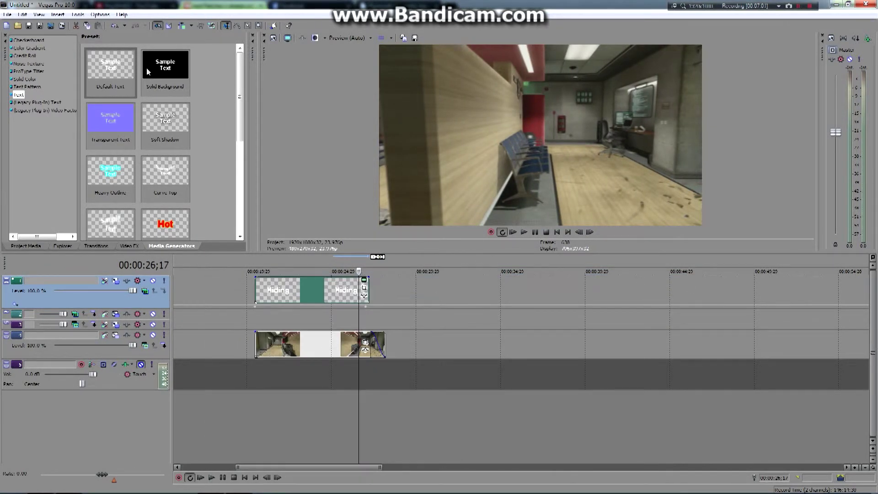
Step: Add the Sony Text 1 media on a new track overlapping the "Hiding" title's end, keep Source Alpha compositing, and make it the top track
click(42, 246)
drag(166, 66, 330, 417)
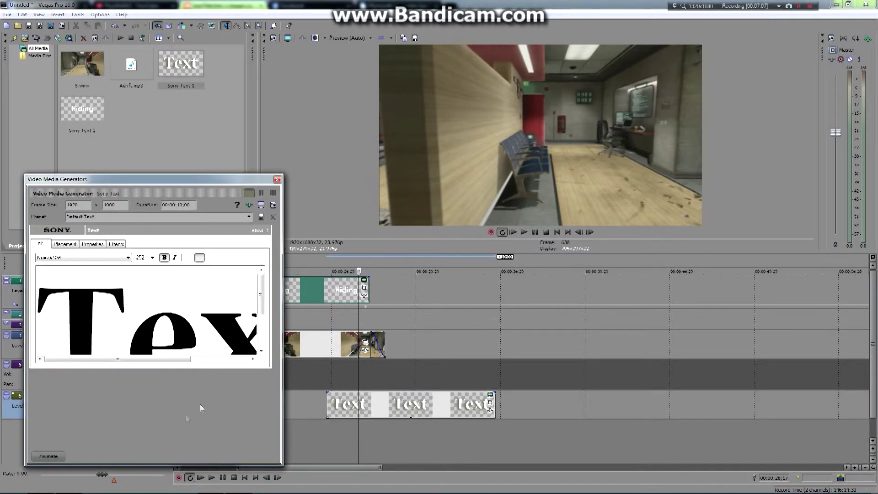
click(278, 179)
click(142, 405)
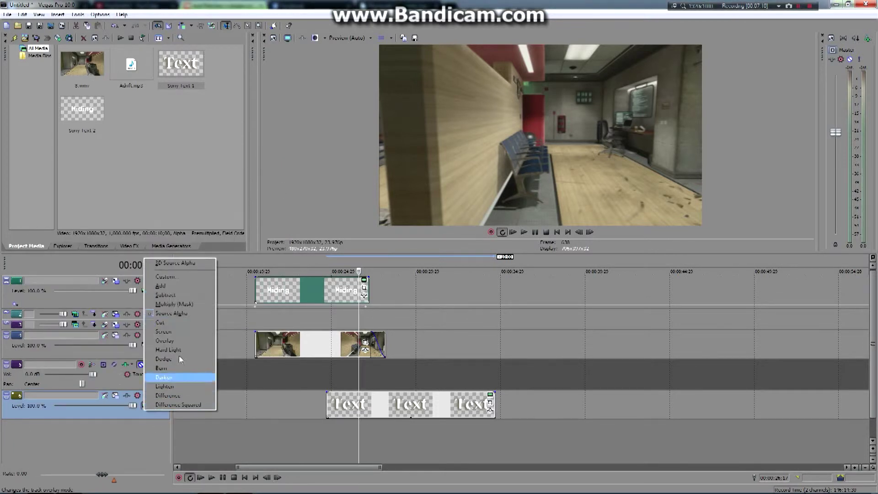
click(171, 313)
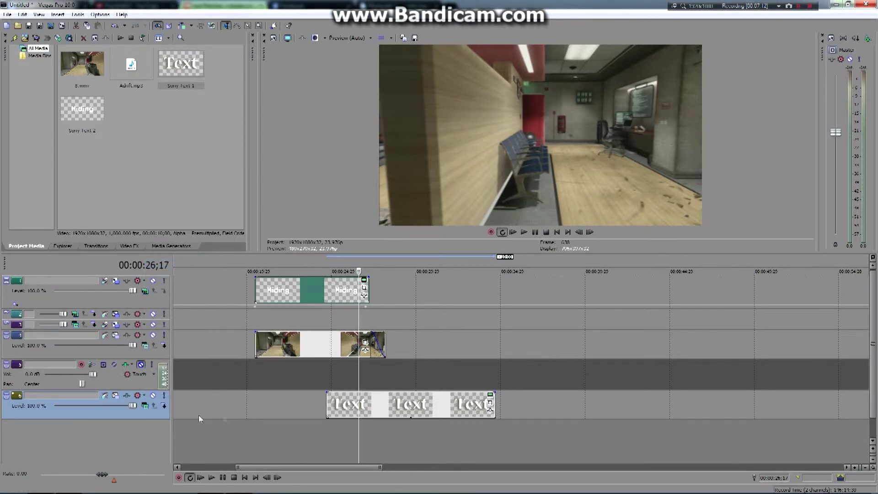
drag(160, 419, 138, 277)
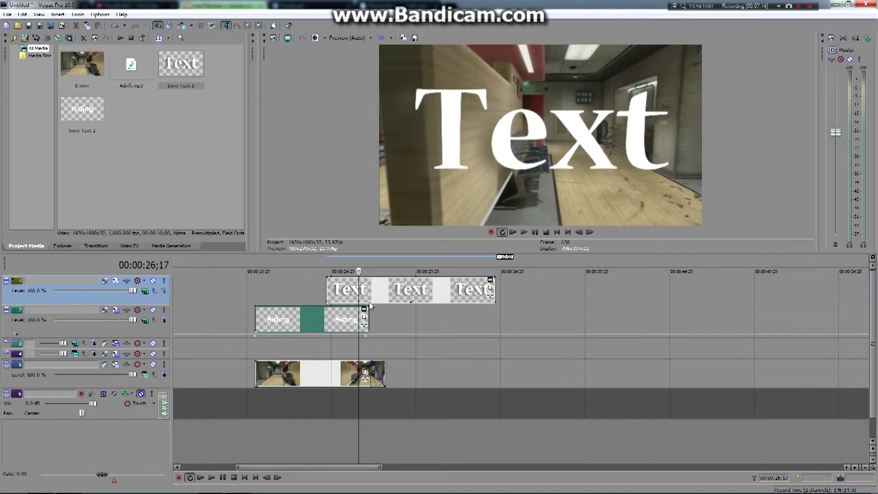
Step: Move the "Text" clip on the top track so that it starts at 00:00:24;27
drag(379, 295, 382, 295)
click(330, 268)
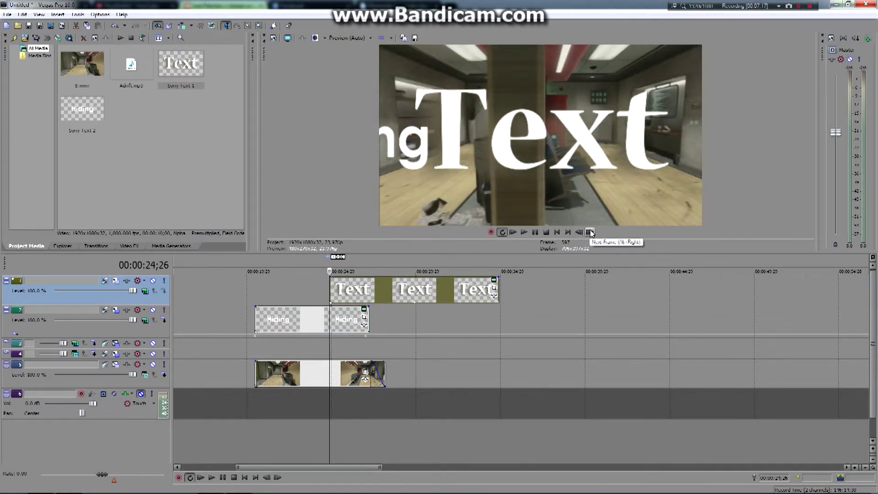
click(590, 232)
drag(362, 295, 362, 295)
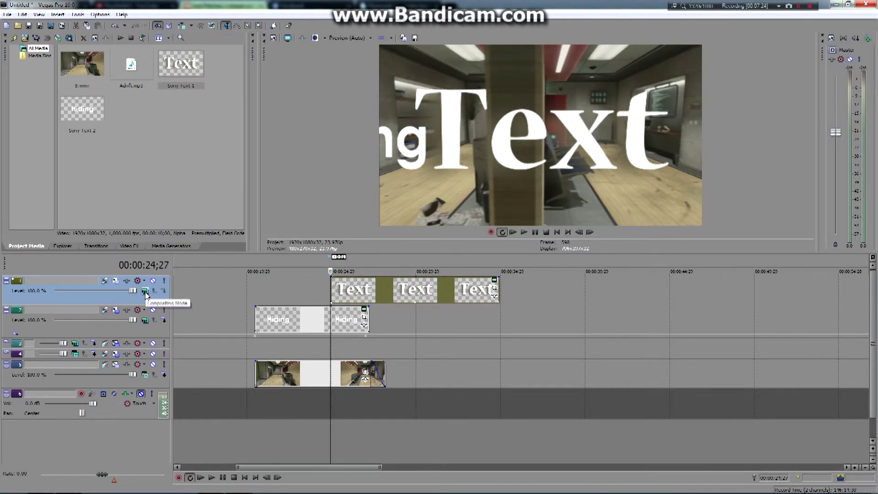
Step: In Track Motion, shrink the "Text" title to about 1,481 wide and rotate it to about X 79°, Y 83°, Z -80° at 00:00:24;27
click(115, 281)
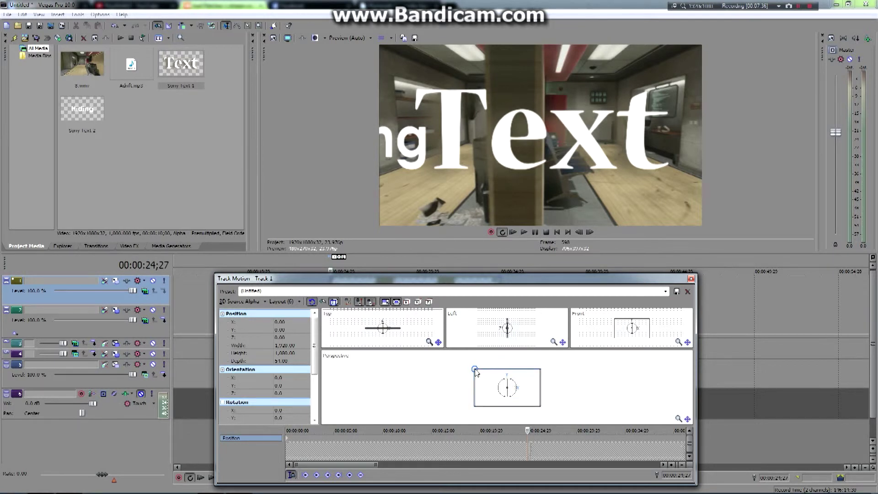
drag(475, 371, 482, 380)
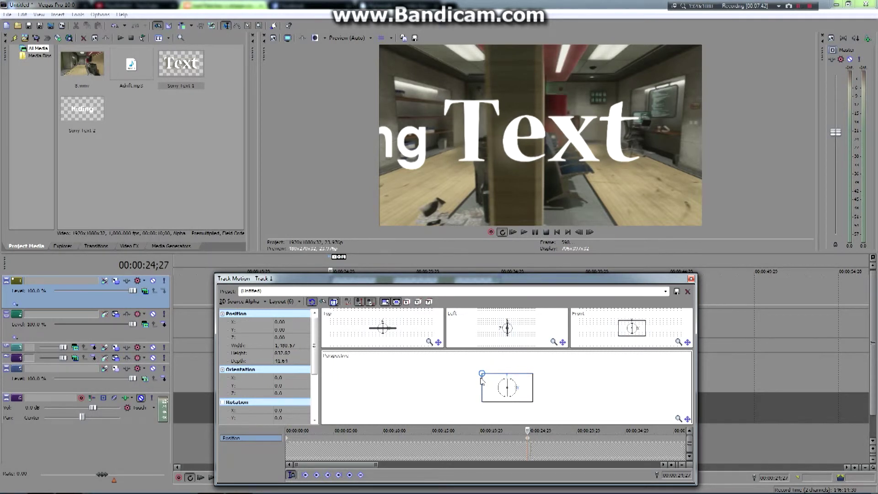
scroll(466, 376, up, 2)
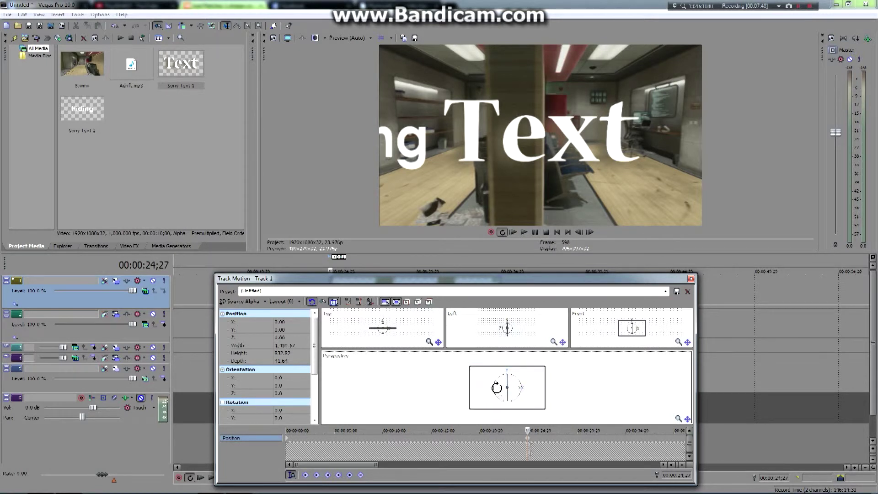
drag(498, 387, 510, 388)
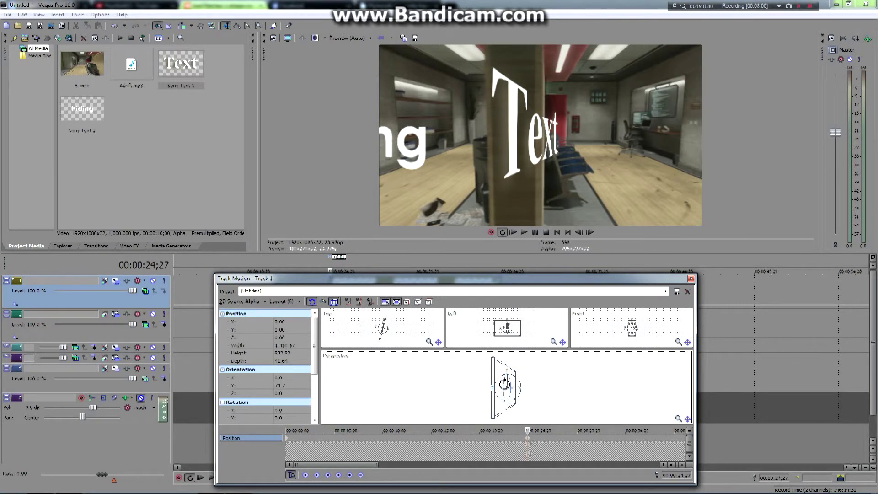
drag(504, 386, 502, 382)
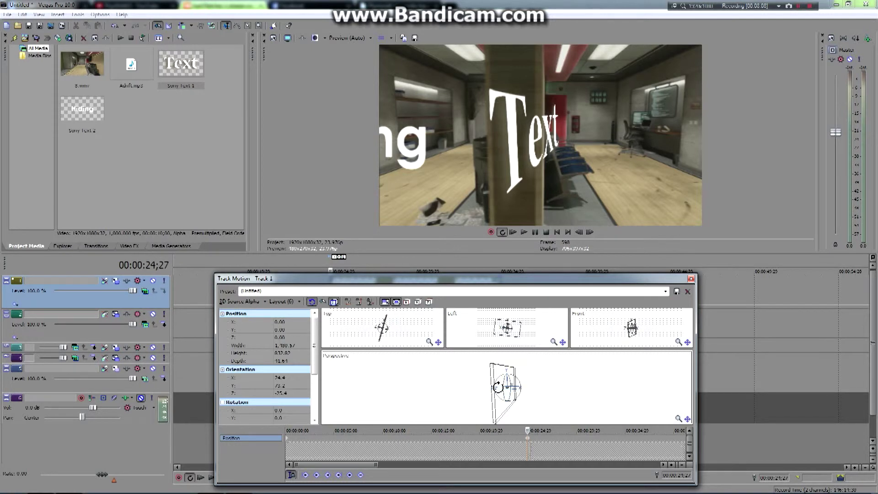
drag(508, 387, 502, 389)
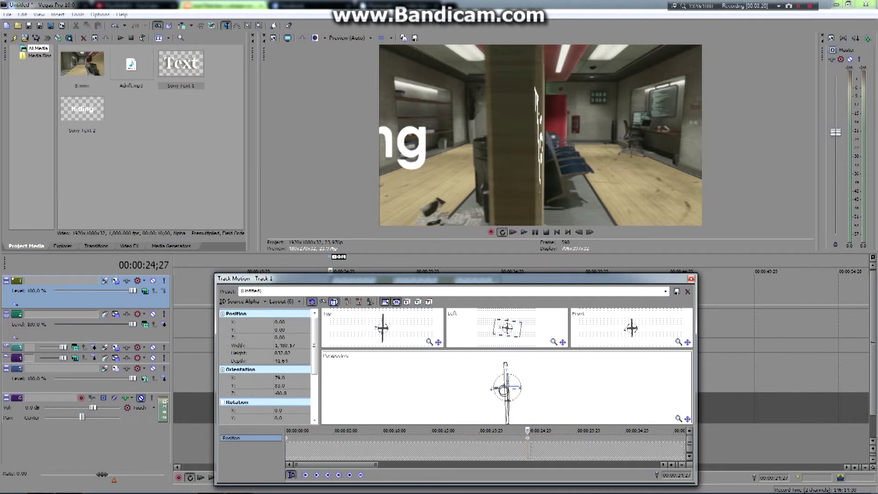
Step: Shift the "Text" title to about X -408, Y 64 at 00:00:27;00, scrub through the motion, and close Track Motion
drag(528, 431, 548, 430)
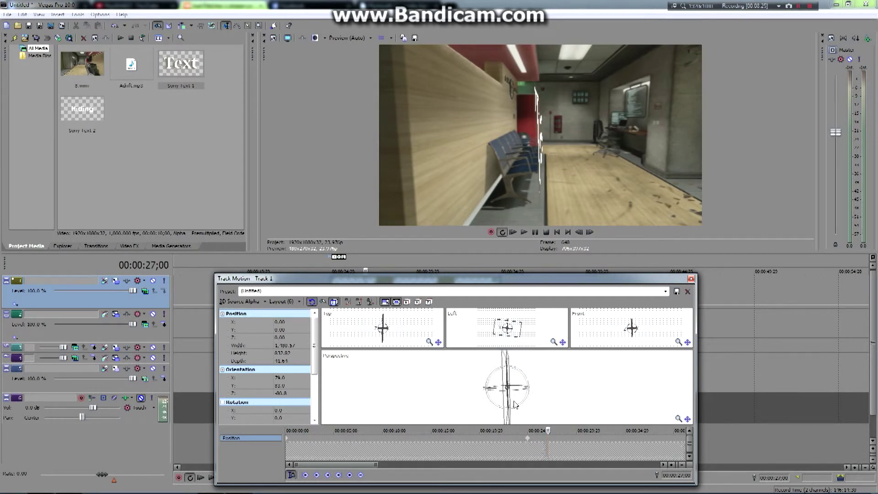
drag(505, 370, 467, 365)
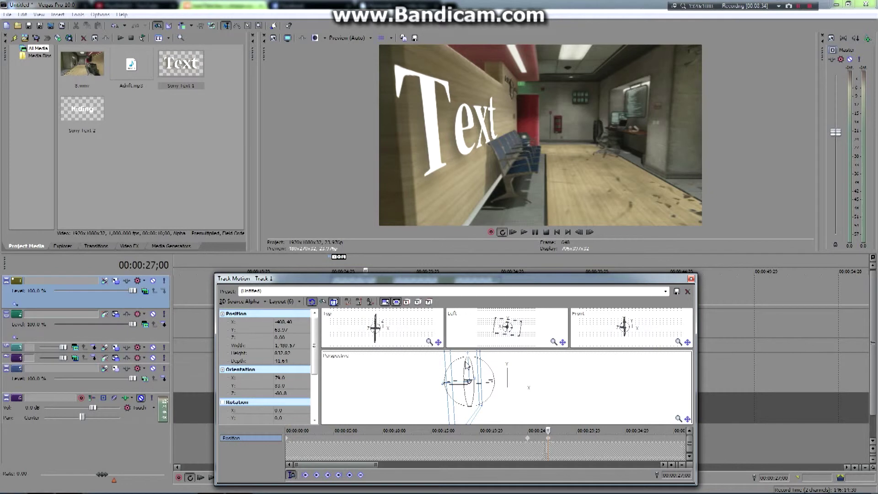
mouse_move(548, 431)
mouse_down()
mouse_move(521, 431)
mouse_move(550, 430)
mouse_move(539, 431)
mouse_up()
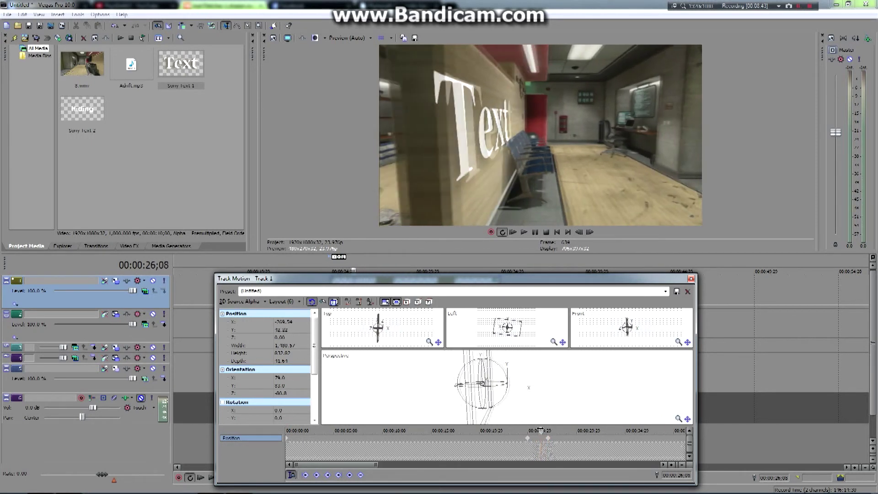
click(691, 279)
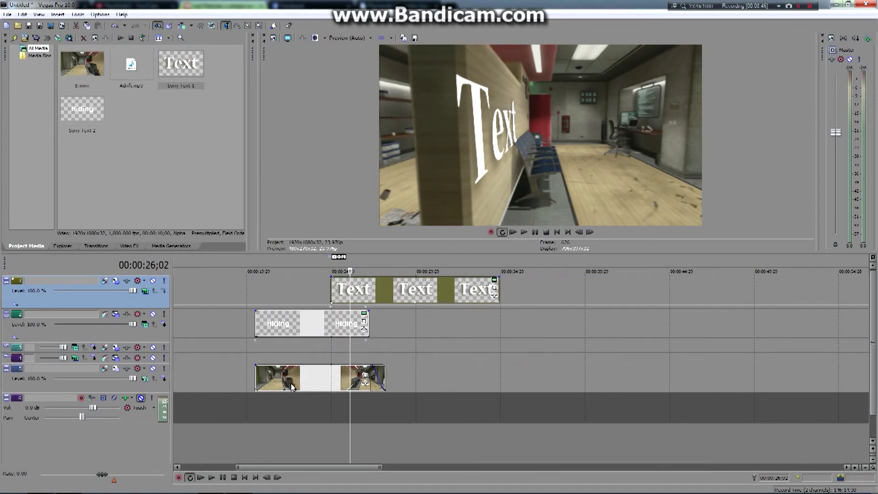
Step: Examine the finished example near the project start, advancing from 00:00:04;13 to see how its "Text" title follows the wall
scroll(295, 360, down, 1)
click(213, 294)
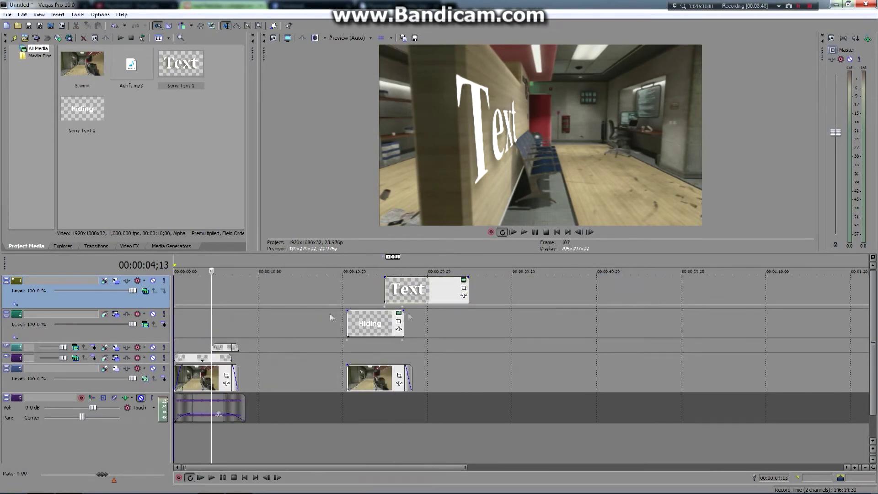
click(590, 232)
click(590, 232)
click(590, 231)
click(590, 232)
click(590, 232)
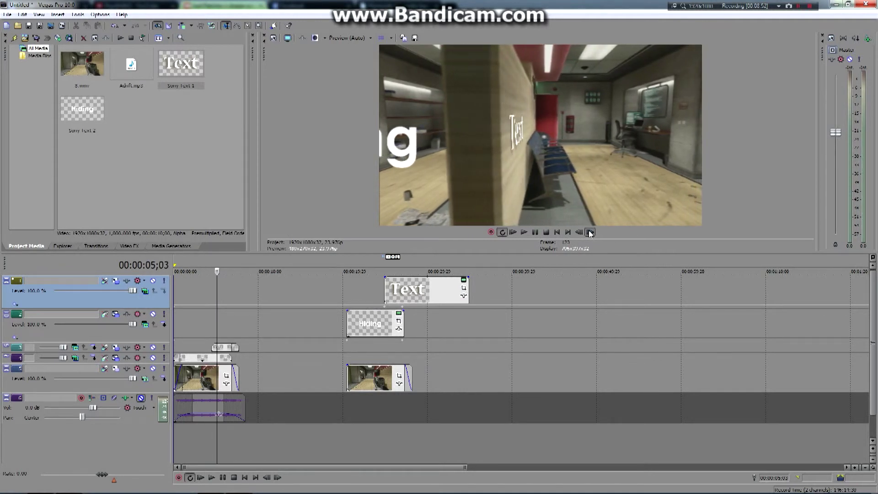
click(590, 232)
click(590, 232)
click(590, 232)
click(590, 232)
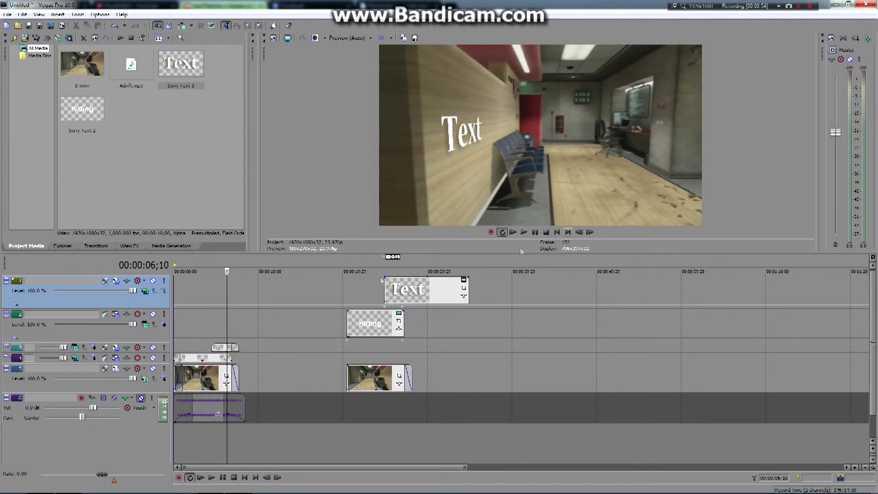
Step: Enlarge track 3 and inspect the example title's Track Motion keyframes between 00:00:05;20 and 00:00:07;00
drag(149, 352, 148, 382)
click(116, 347)
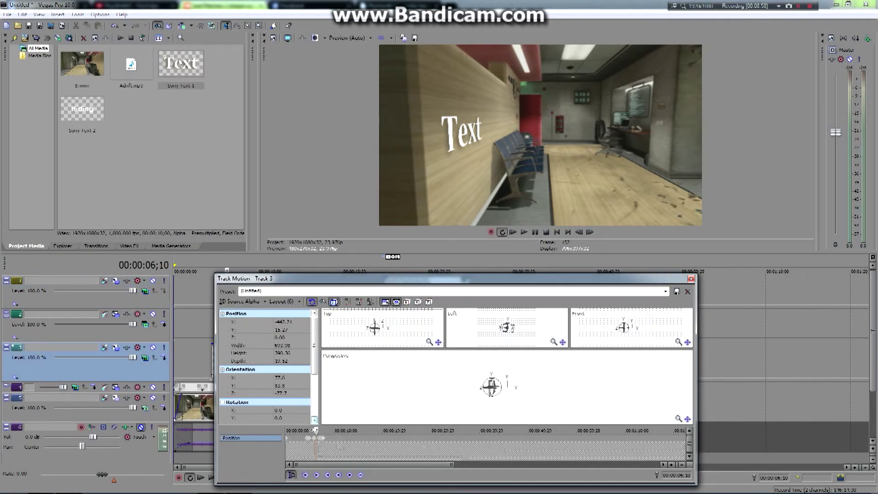
click(320, 442)
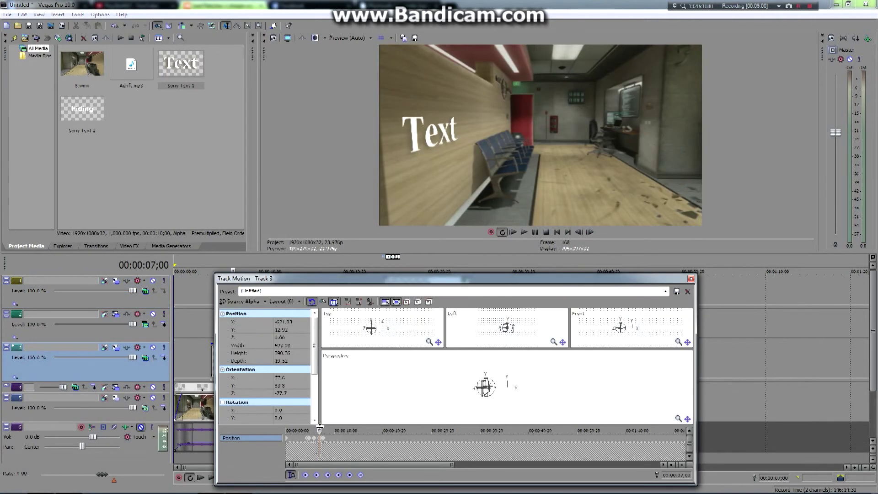
drag(319, 443, 313, 442)
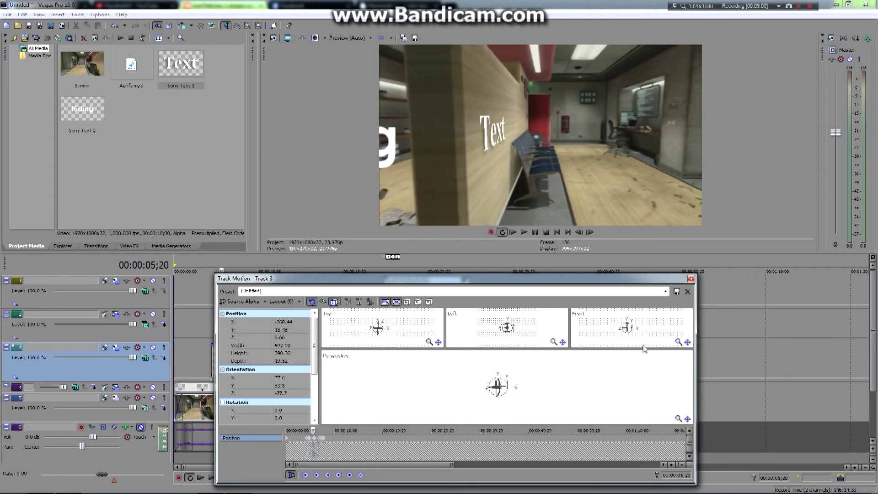
click(691, 279)
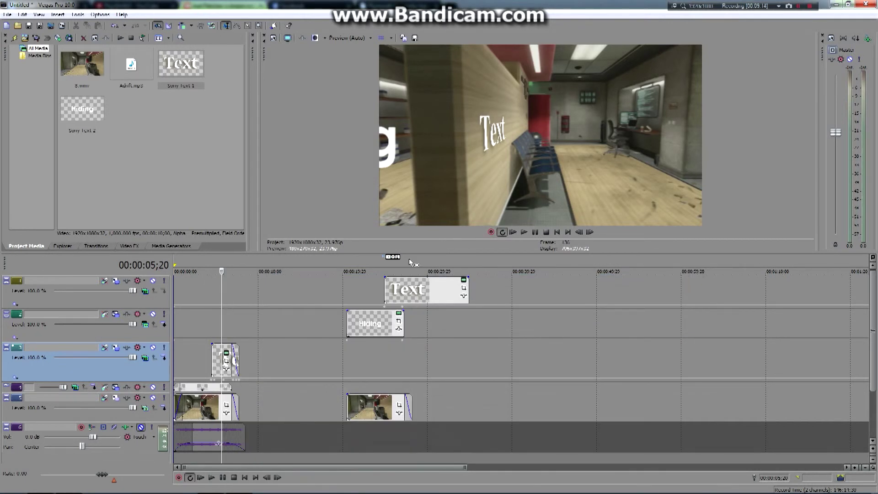
Step: Review the new "Text" and "Hiding" titles frame by frame, forward from 00:00:25;25 and back to 00:00:23;07
click(448, 271)
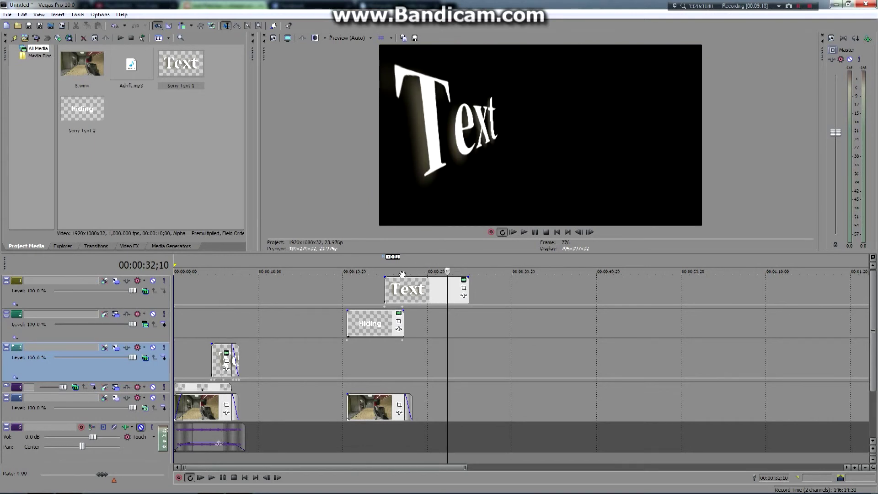
click(392, 271)
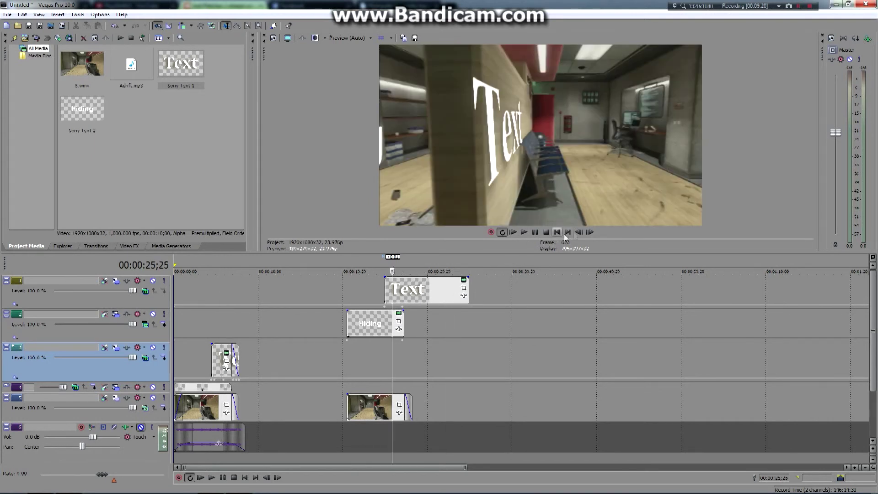
click(590, 231)
click(590, 232)
click(590, 232)
click(590, 232)
click(580, 232)
click(580, 232)
click(580, 233)
click(580, 232)
drag(582, 234, 582, 235)
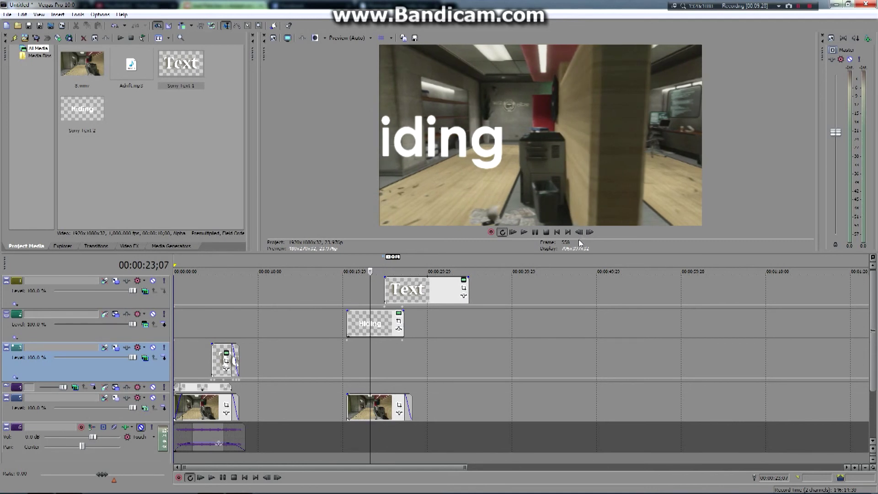